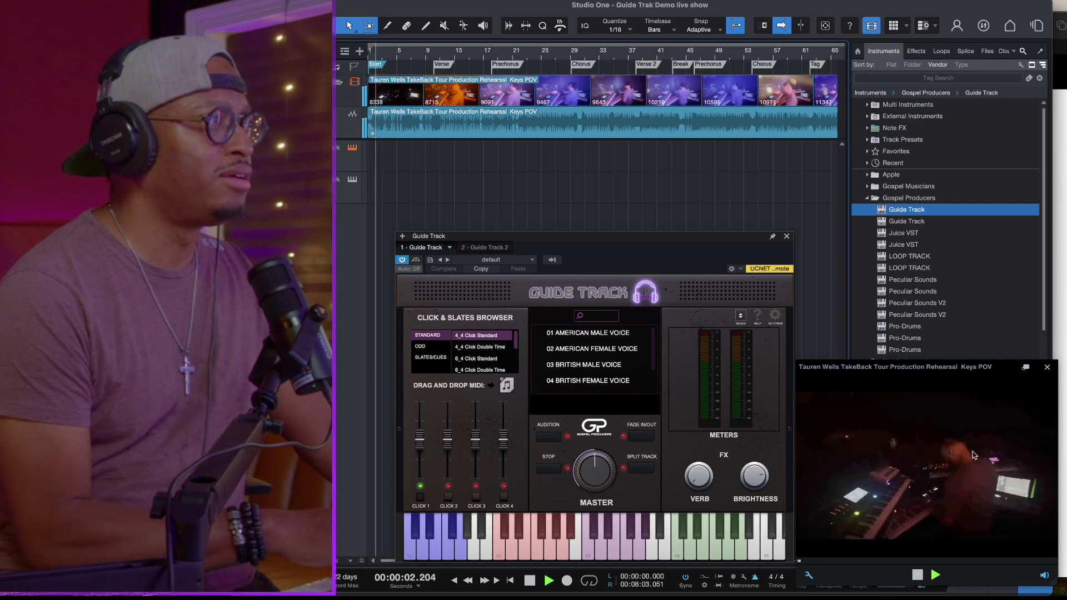
- Play the opening of the song and return the playhead to the start
key(space)
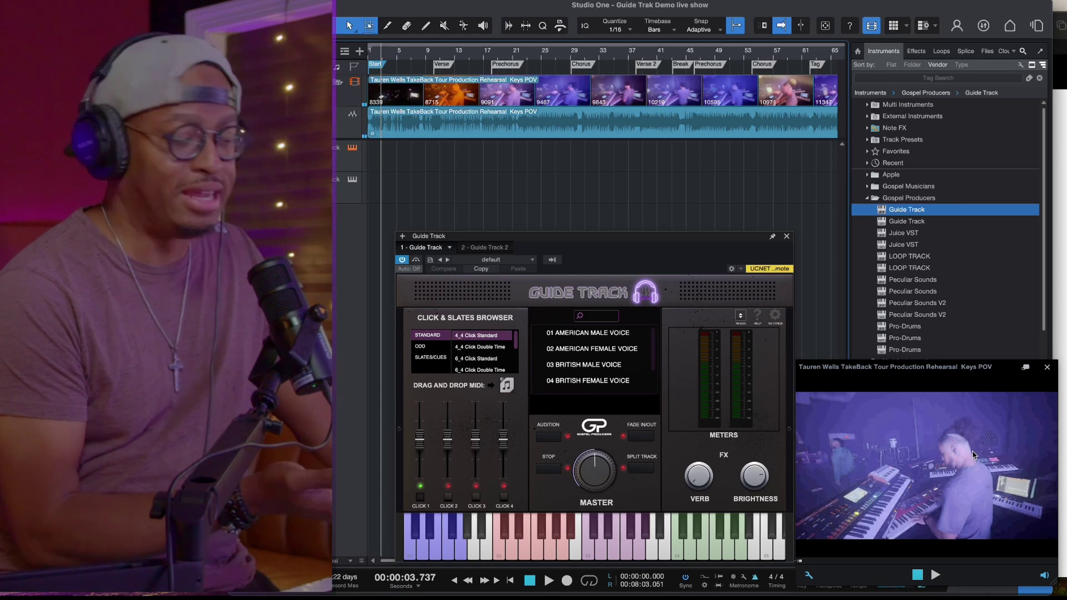
key(Home)
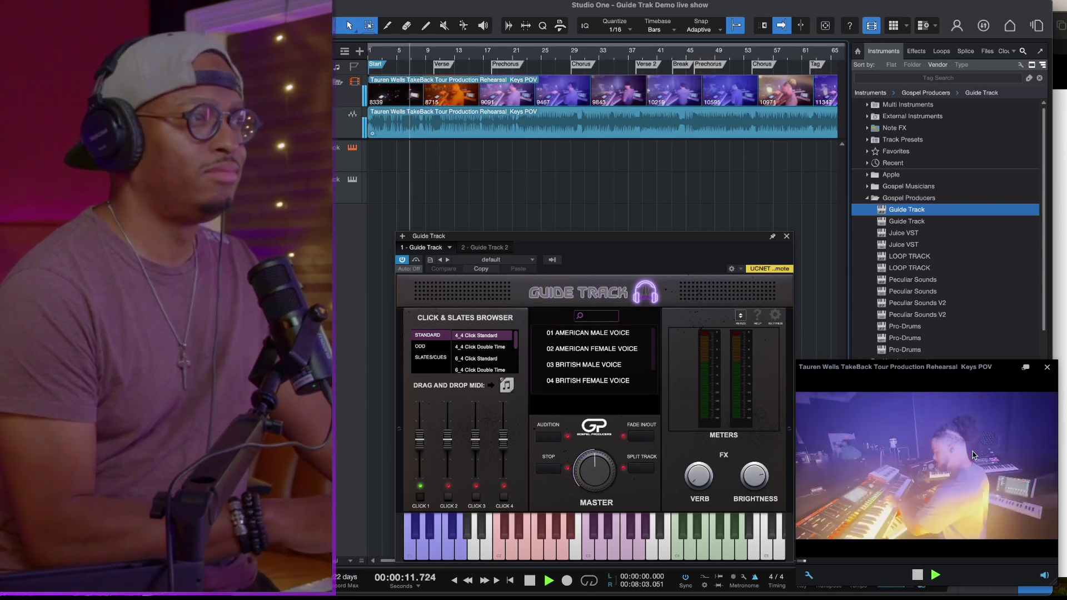
key(space)
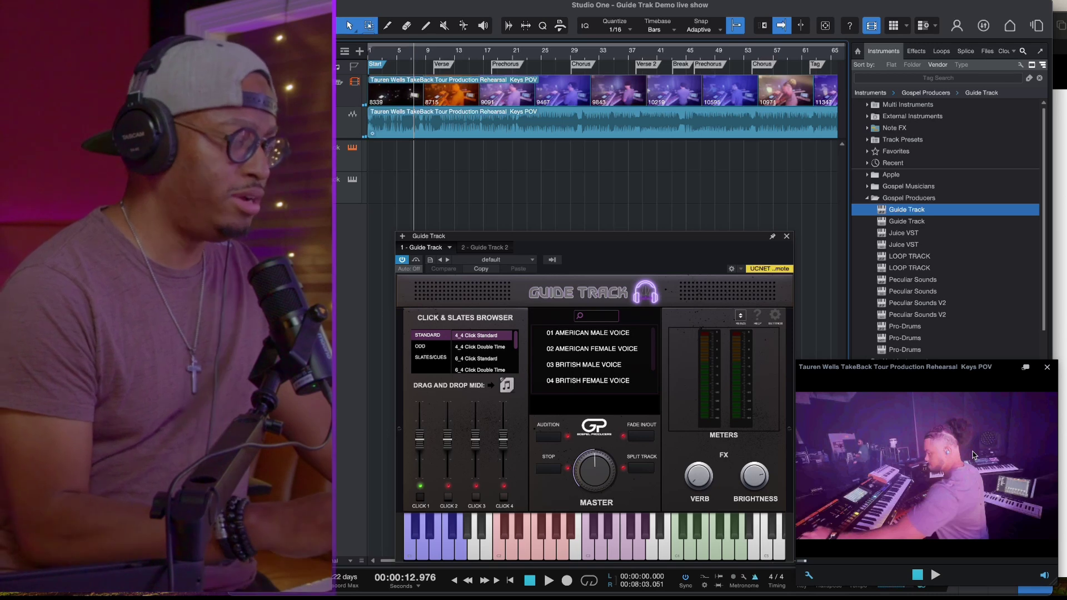
key(Home)
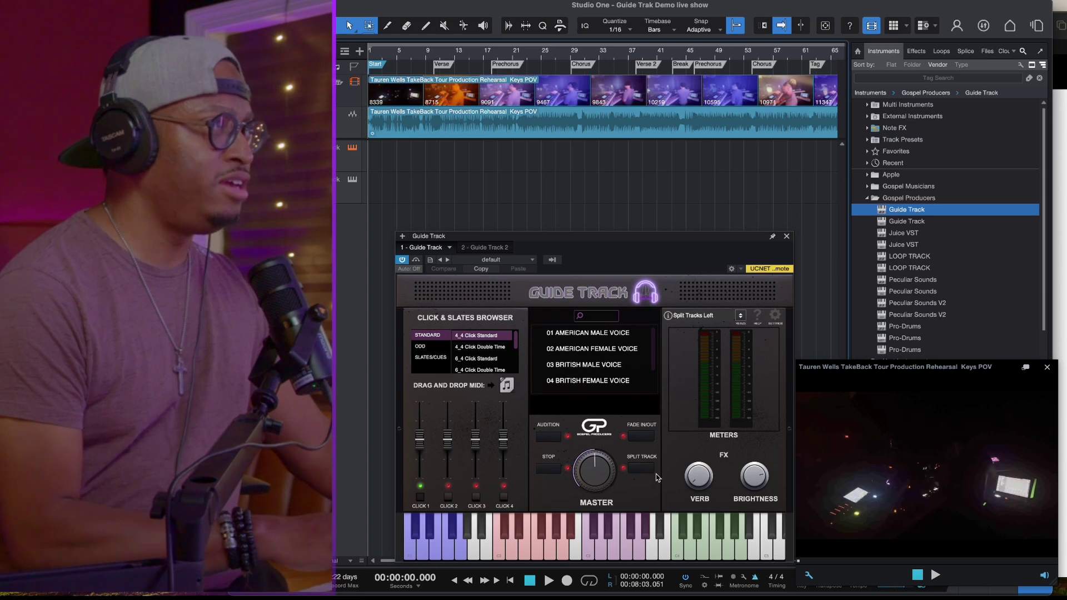
- Examine the section markers along the song's timeline, from the Start marker through to the end of the video
scroll(564, 191, right, 5)
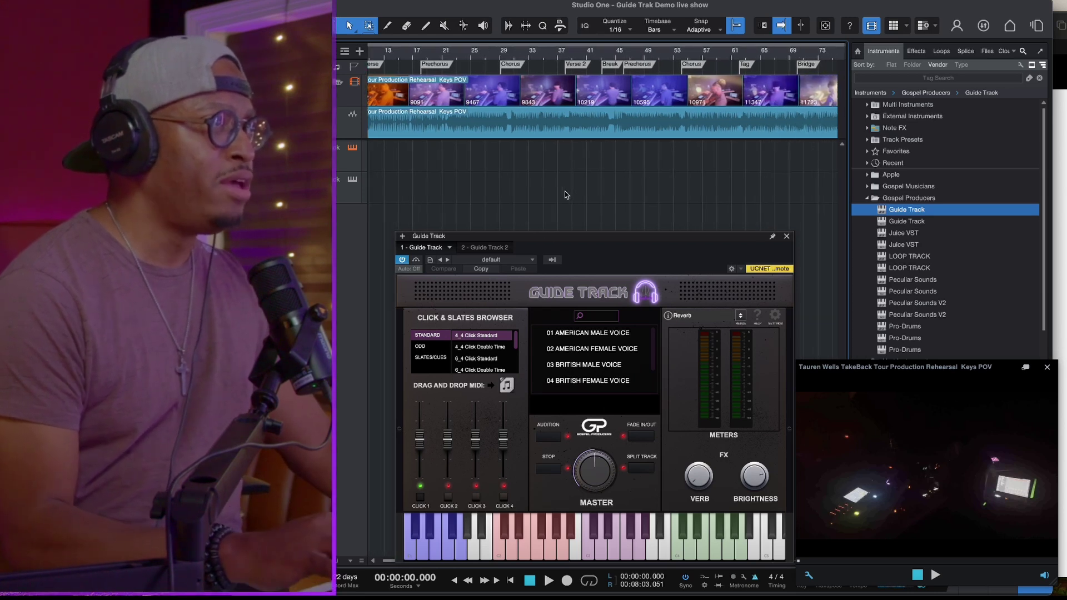
scroll(564, 194, down, 5)
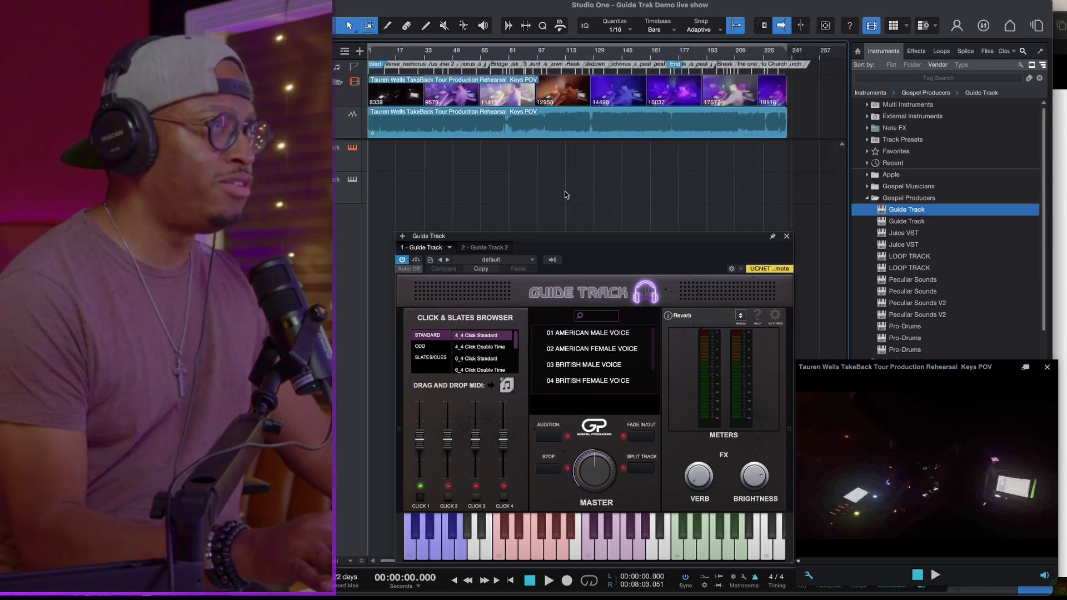
scroll(565, 193, up, 6)
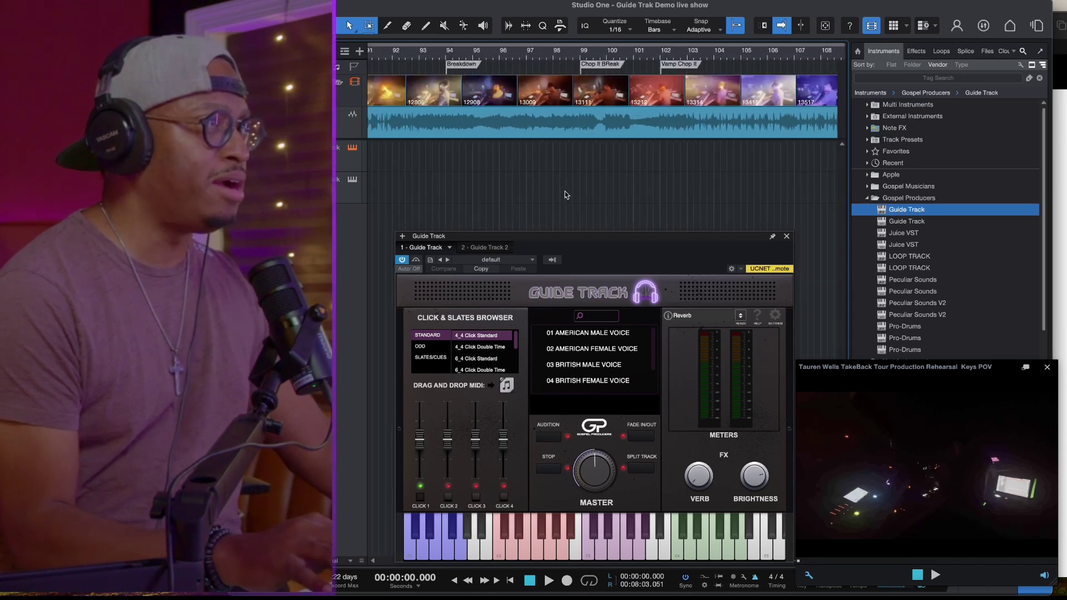
key(Home)
scroll(566, 194, right, 10)
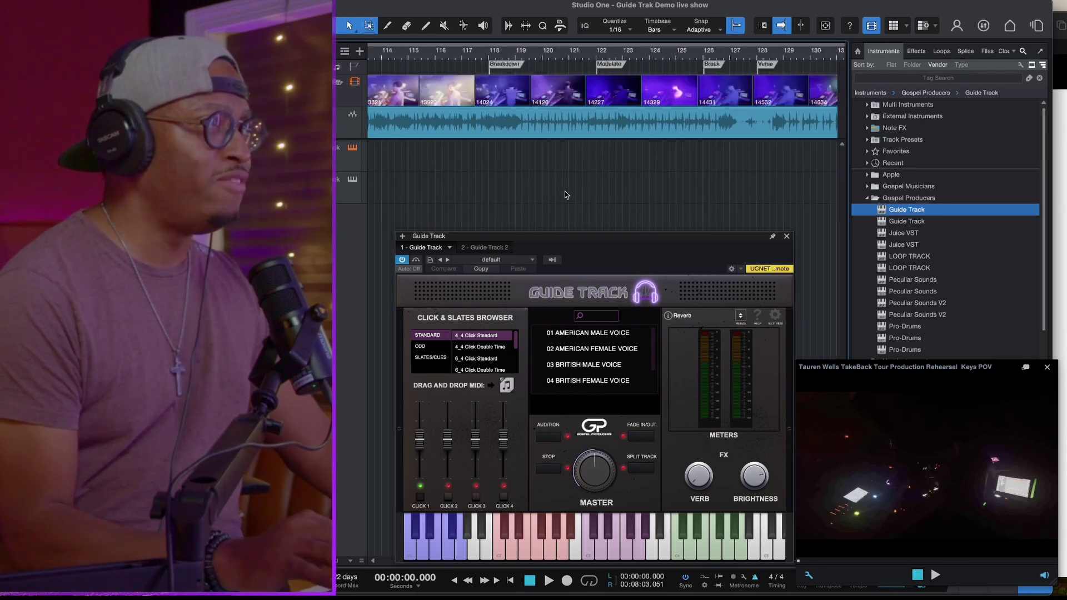
scroll(565, 194, left, 8)
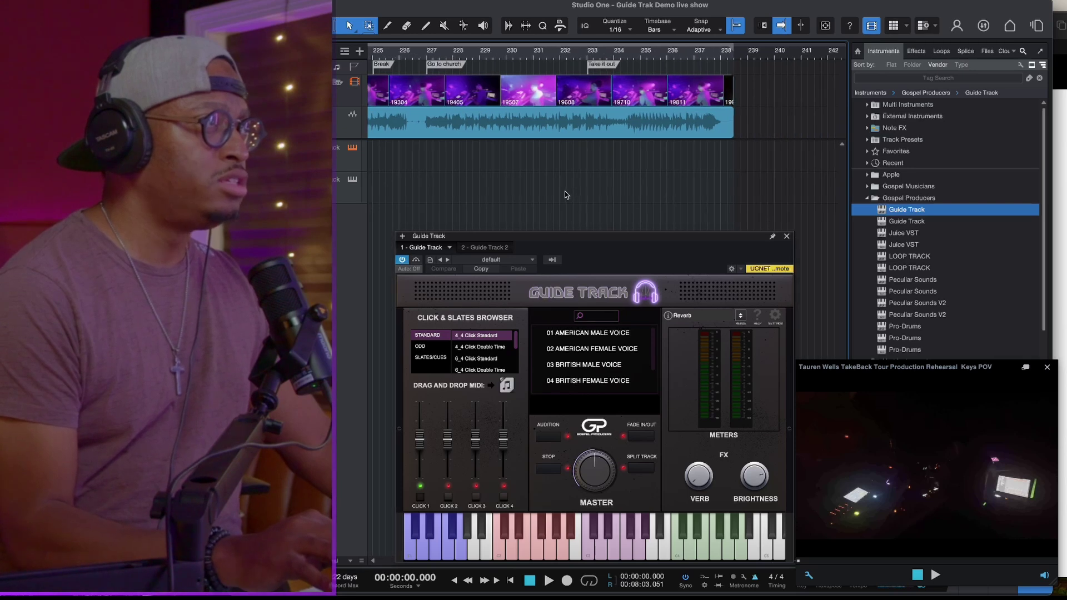
scroll(566, 194, left, 3)
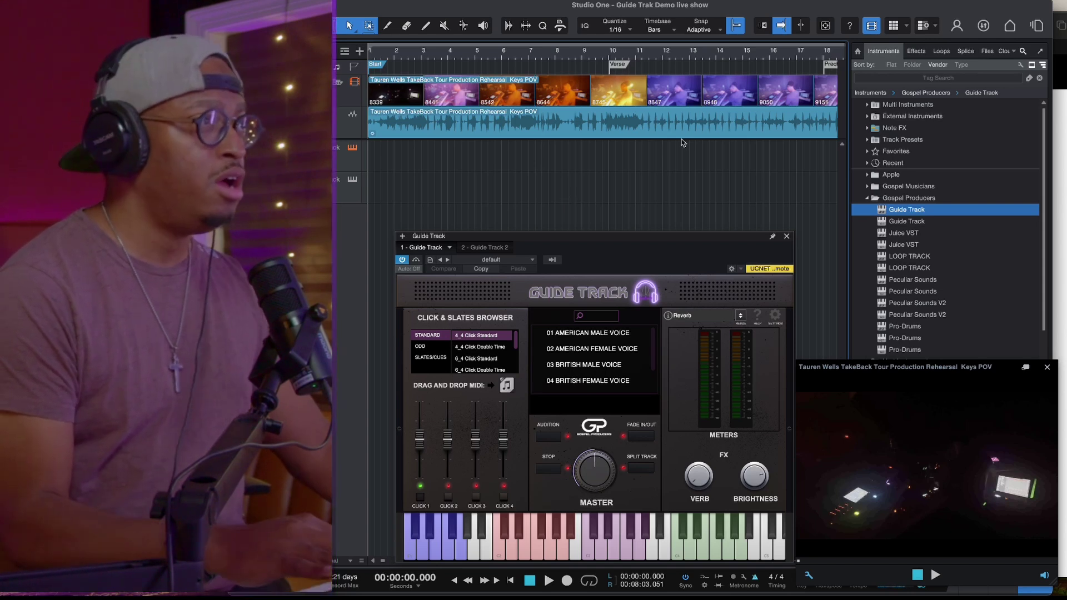
scroll(631, 196, down, 5)
scroll(695, 198, up, 3)
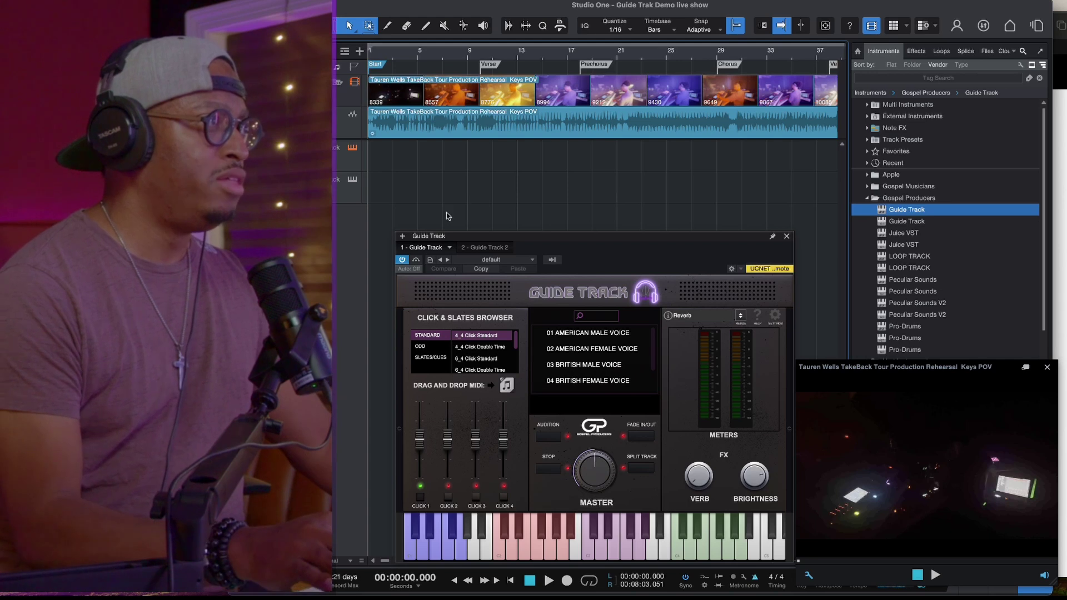
- Open the second Guide Track instrument, choose the 4_4 Click Double Time pattern and audition it
click(353, 194)
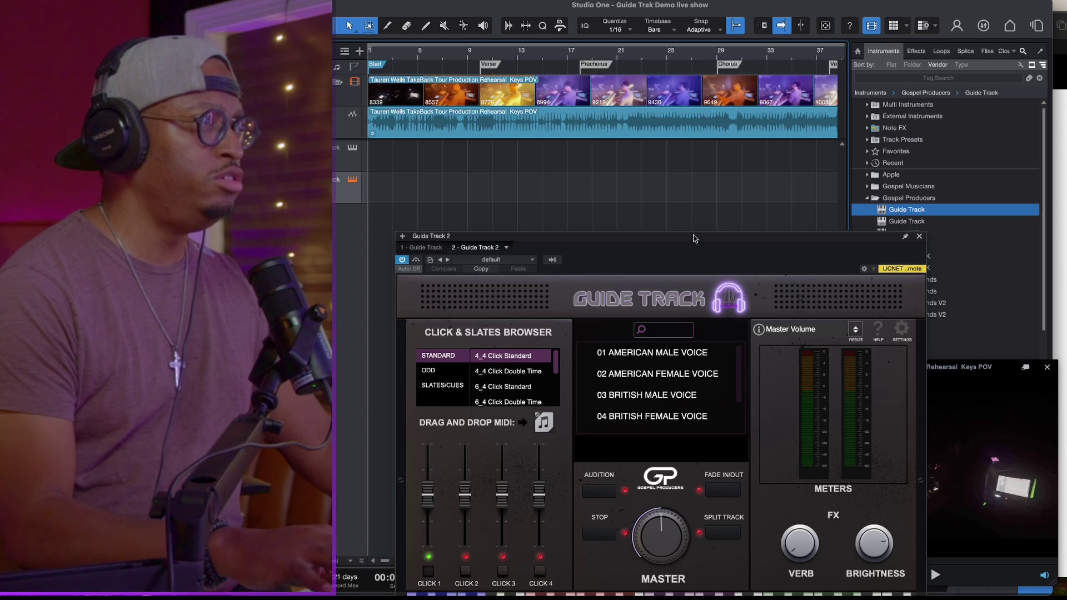
drag(694, 240, 702, 127)
click(514, 260)
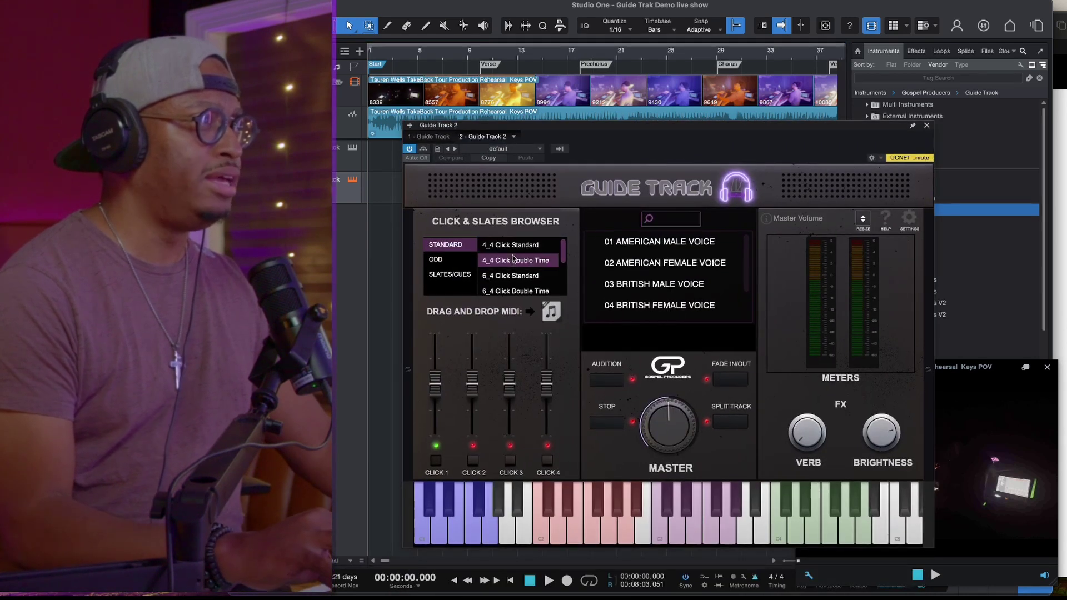
click(602, 382)
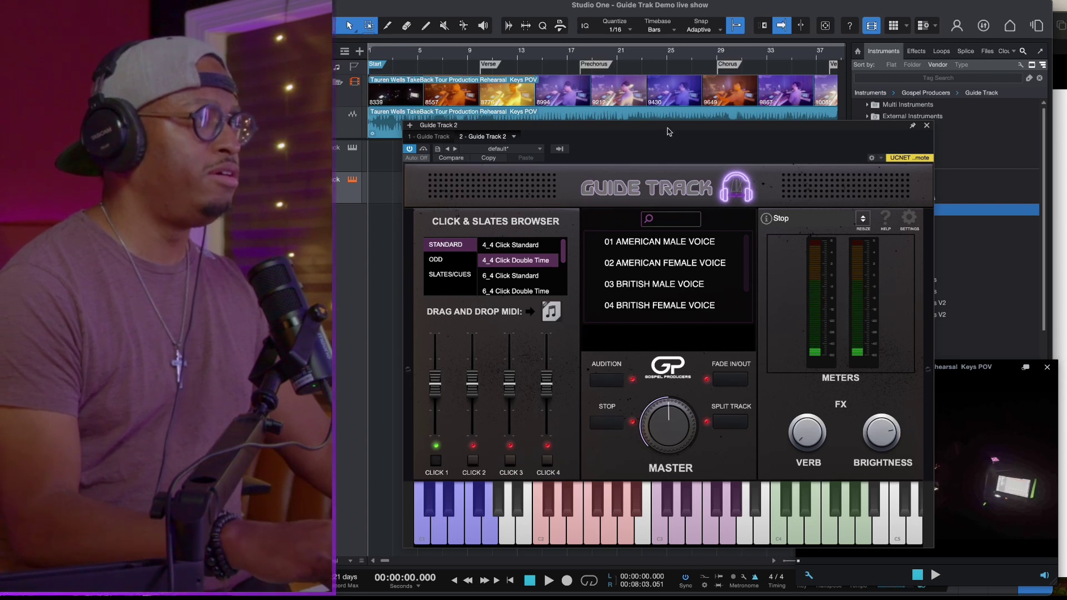
- Place the 4_4 Click Double Time MIDI at bar 1 on the second Guide Track's track and close the instrument window
drag(668, 132, 702, 171)
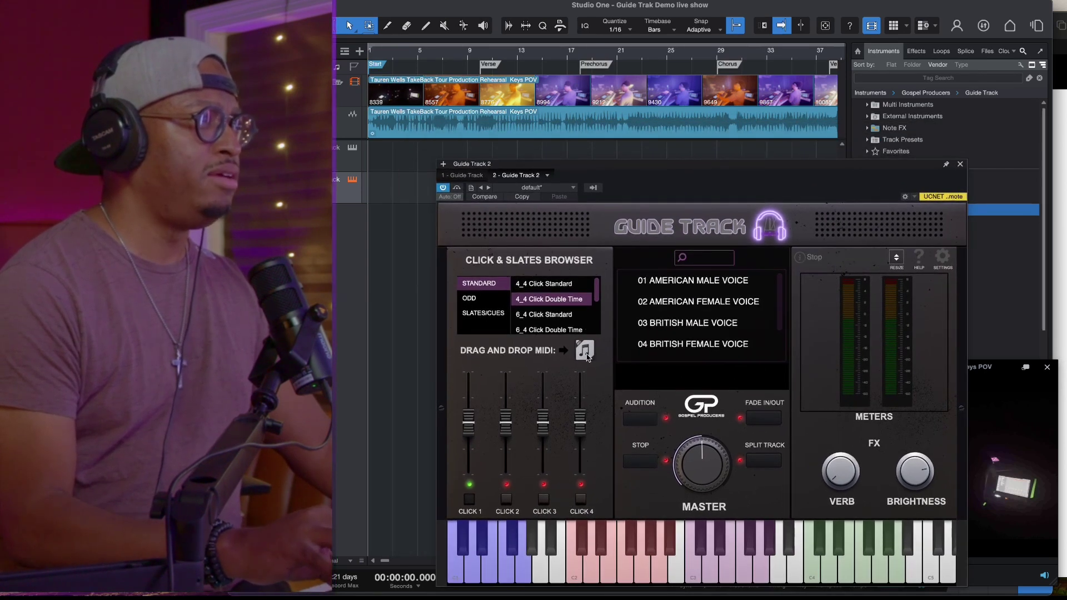
drag(583, 353, 383, 196)
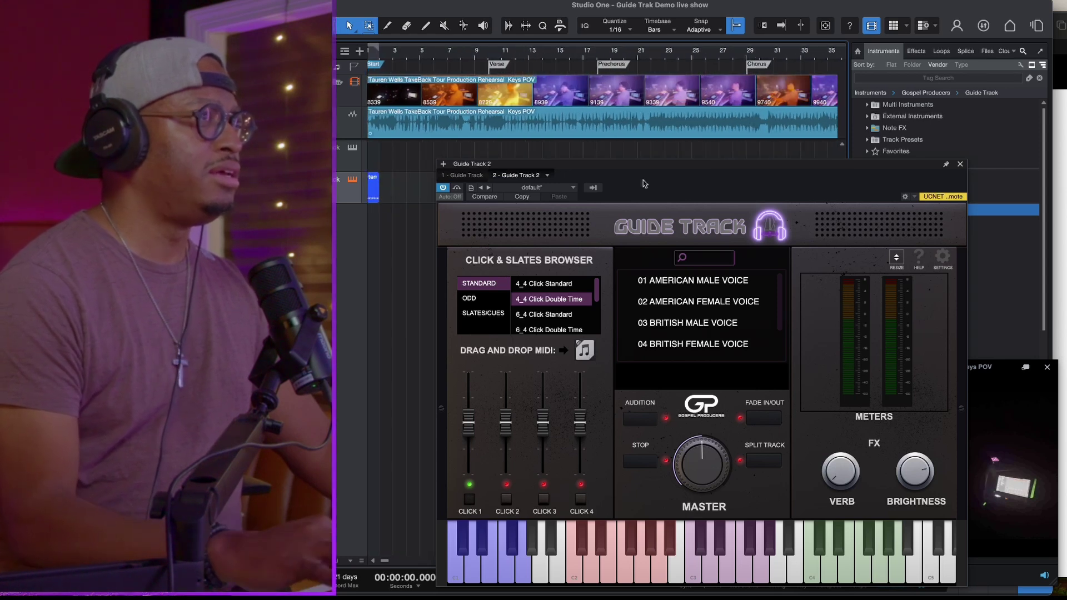
click(960, 164)
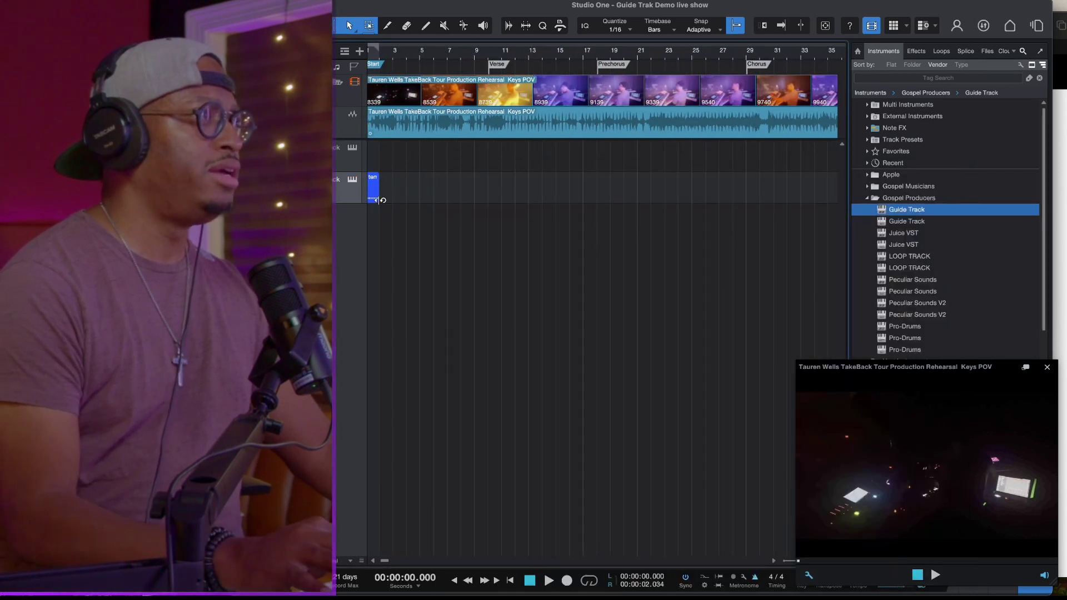
- Loop the click clip across the full length of the song and play it back with the music
drag(380, 200, 649, 206)
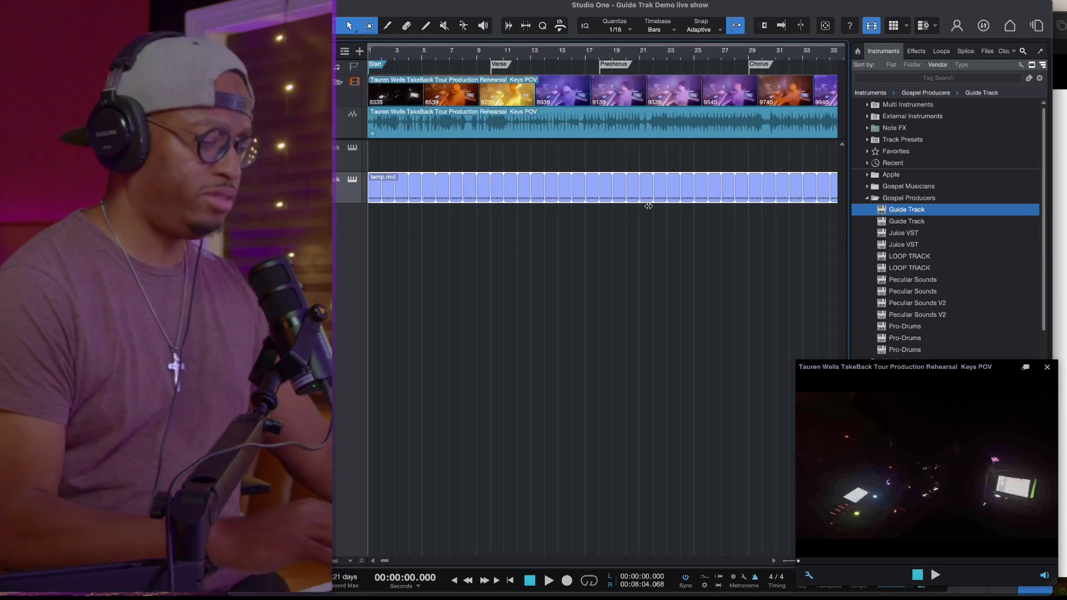
key(space)
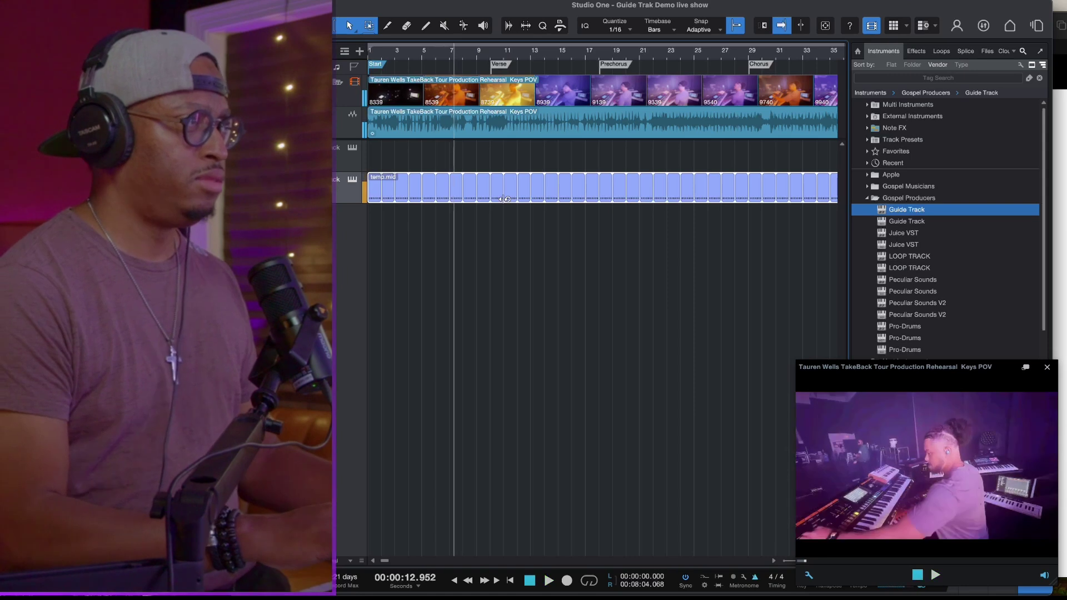
key(space)
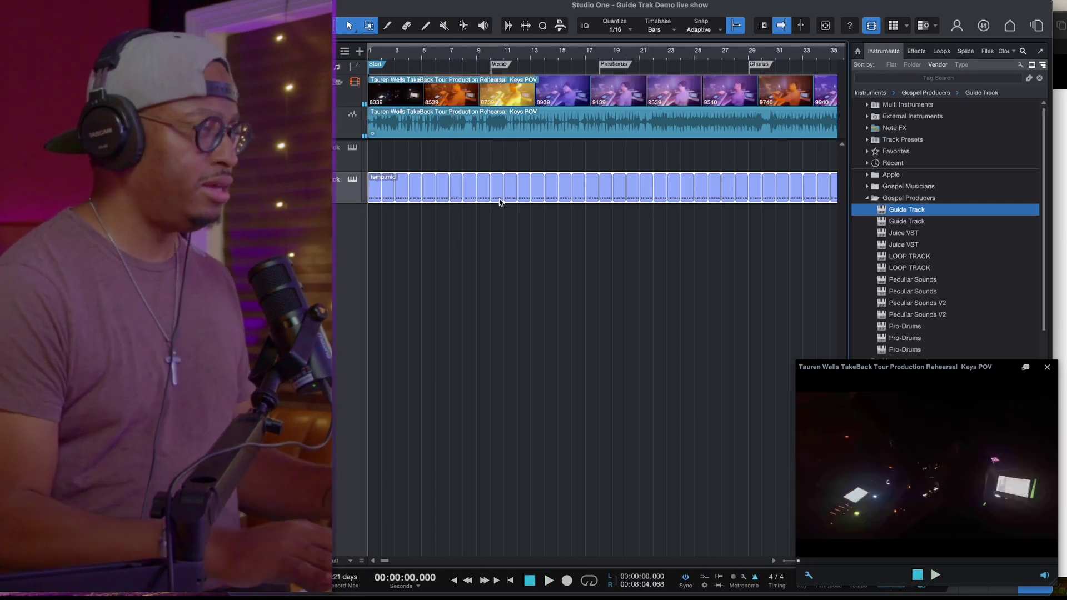
- Place the Intro 4_4 Long cue from the first Guide Track instrument's slates at bar 1 on its track
key(F11)
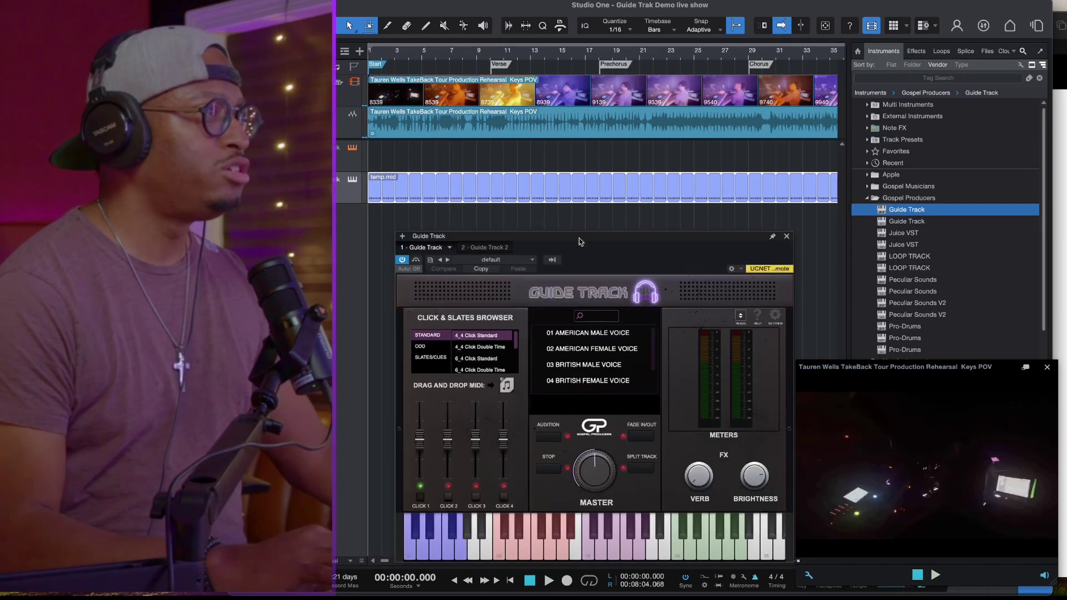
scroll(487, 351, down, 2)
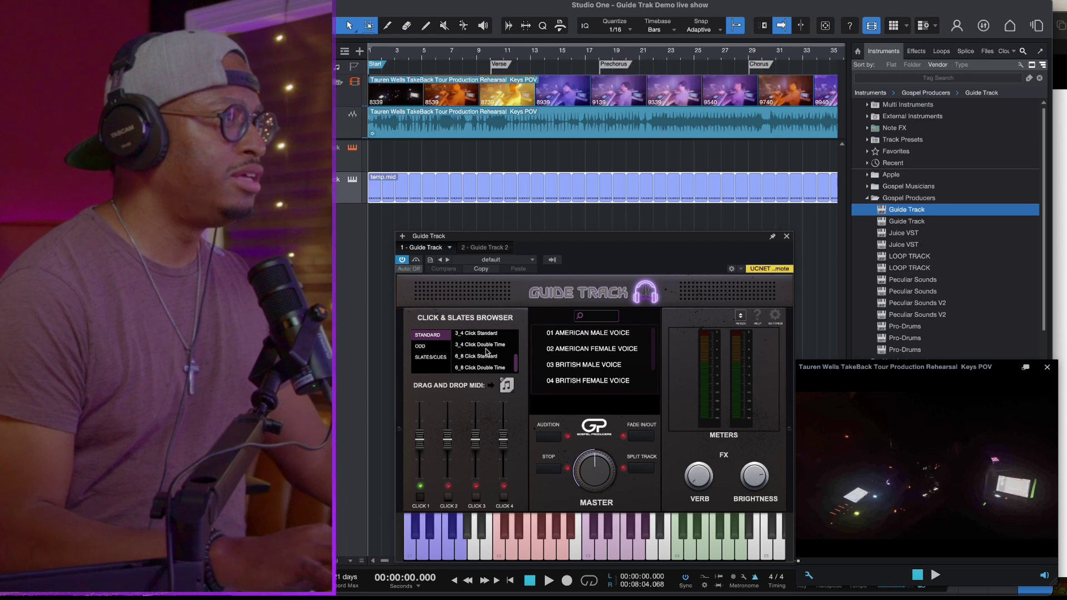
click(421, 359)
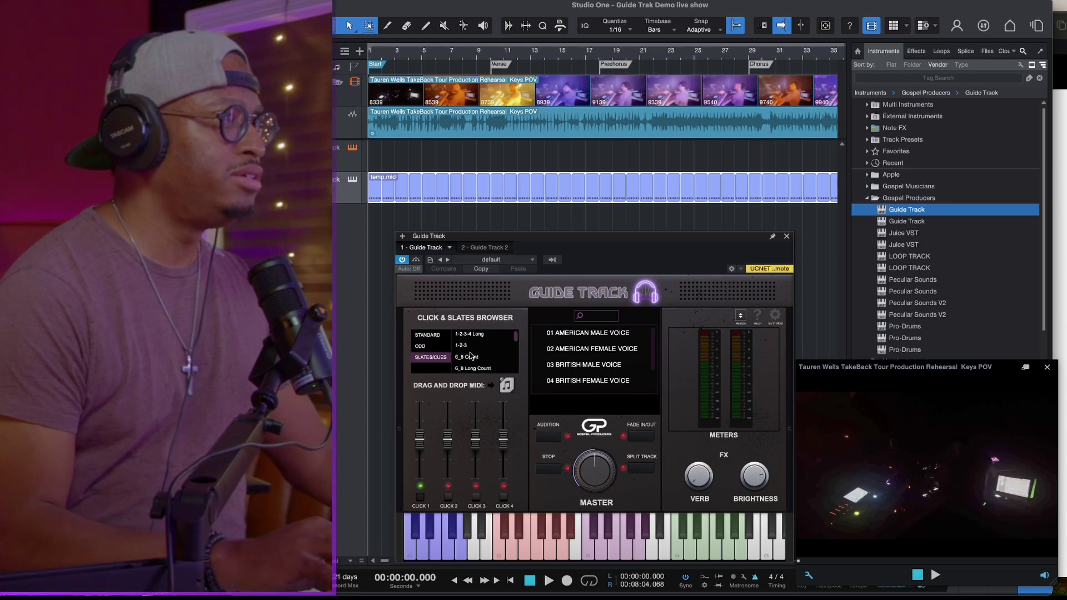
scroll(471, 356, down, 1)
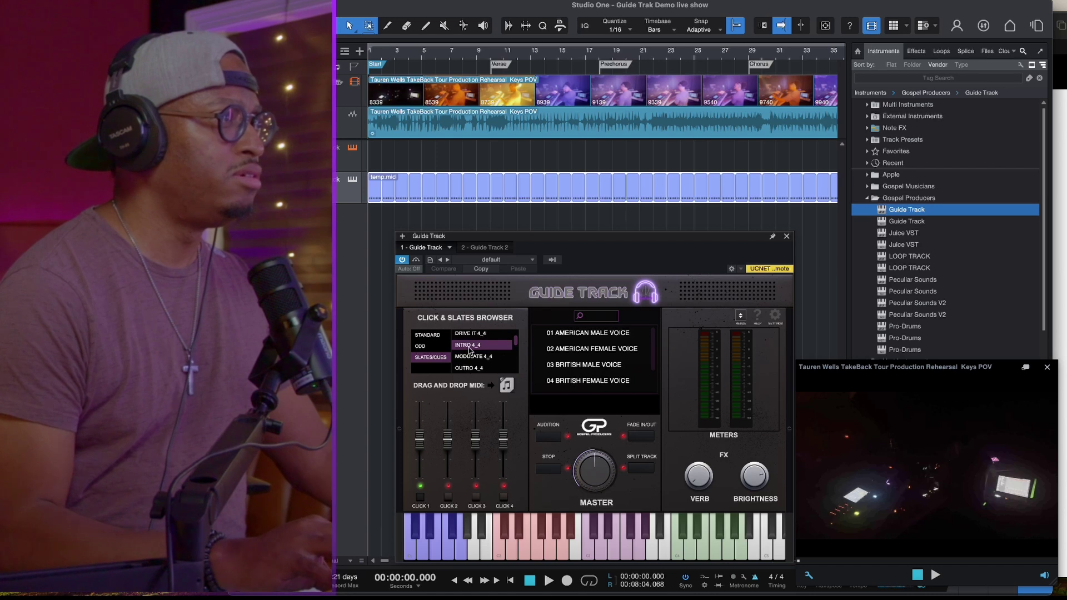
scroll(478, 346, down, 1)
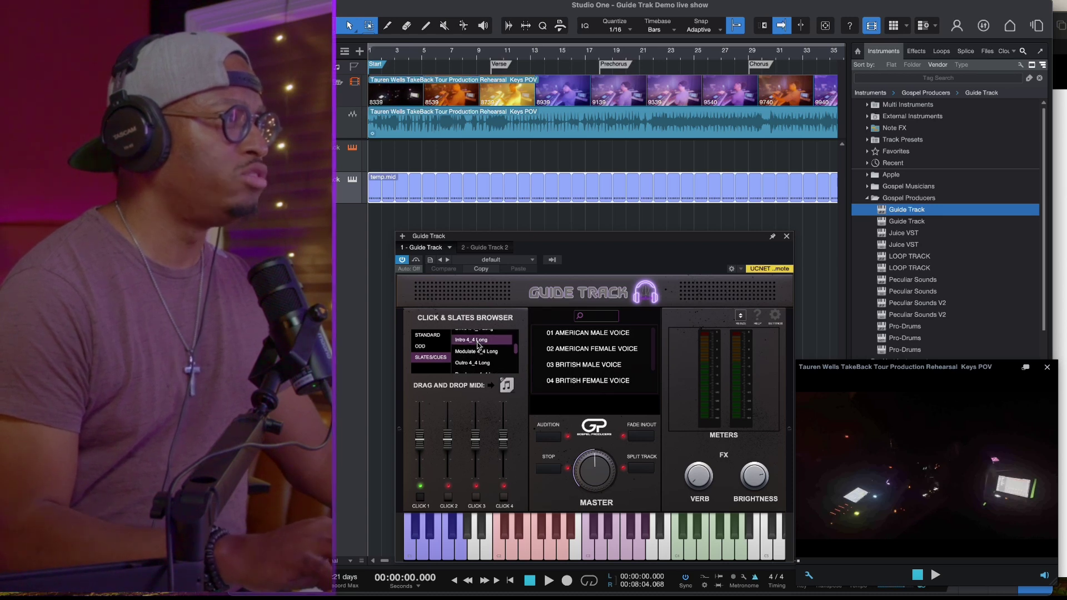
drag(507, 387, 381, 156)
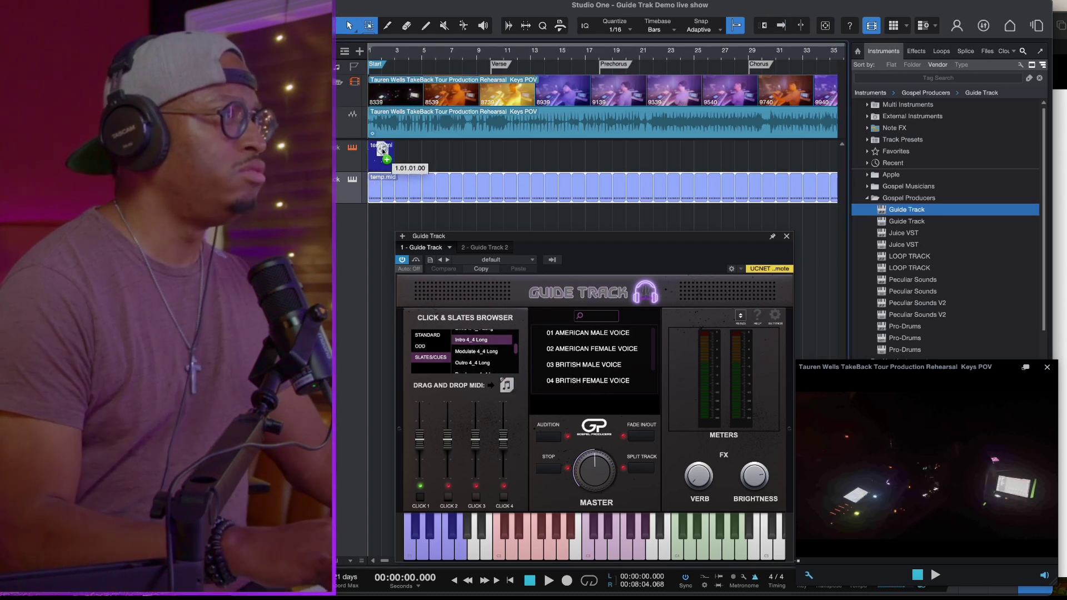
click(514, 173)
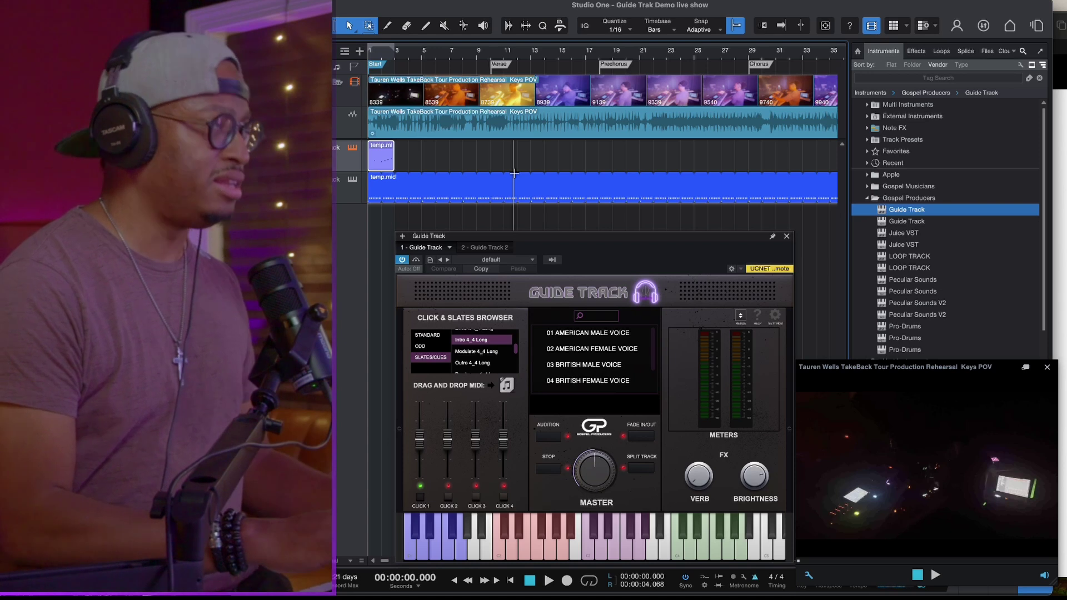
- Play the song from the start and place the VERSE 4_4 cue at the Verse marker on the first Guide Track's track
key(space)
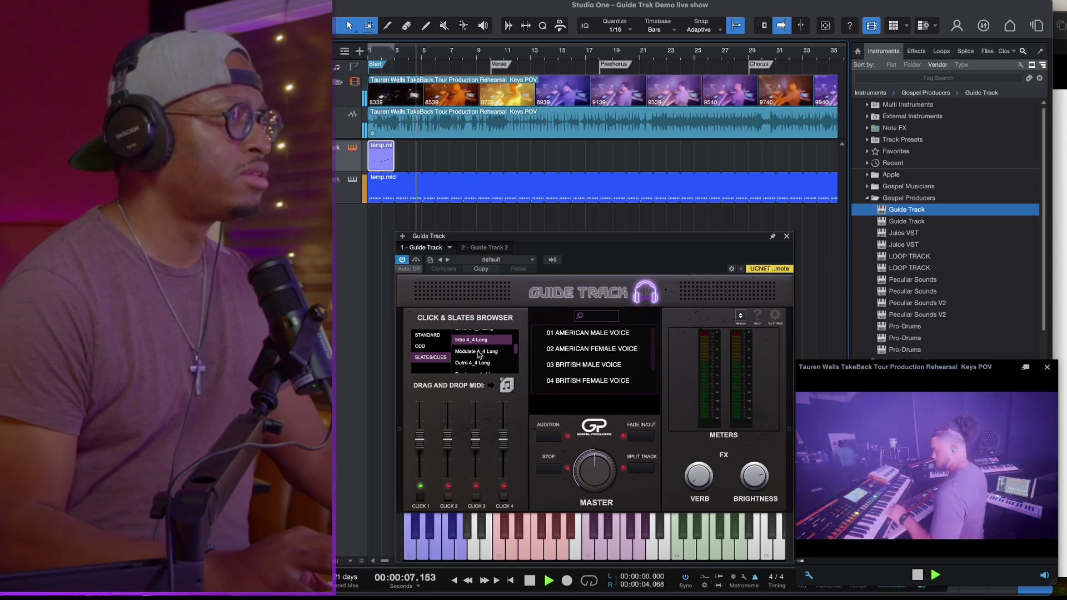
scroll(481, 371, down, 5)
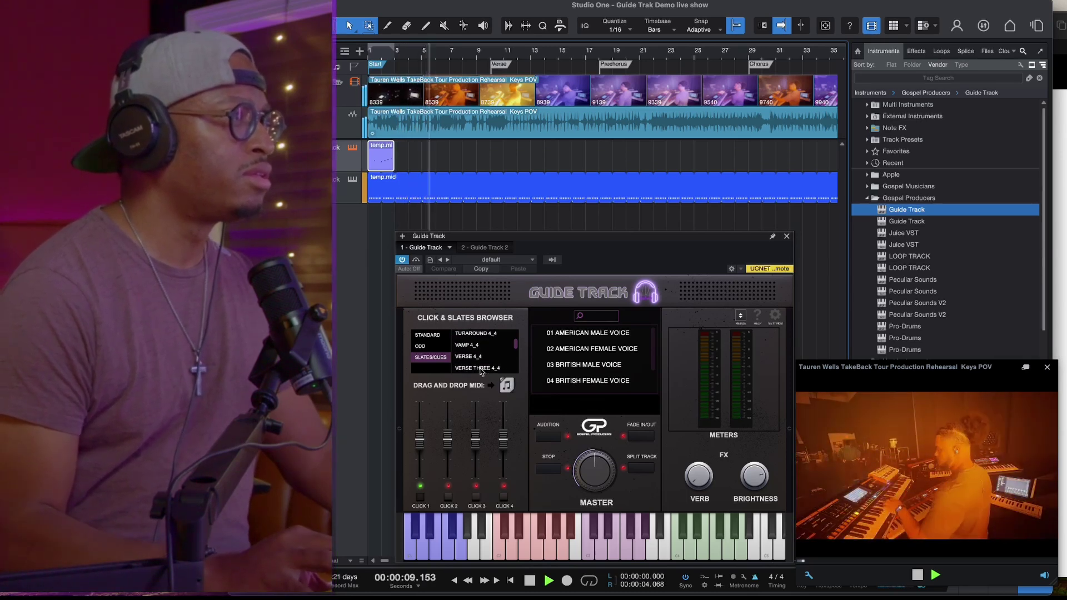
click(476, 354)
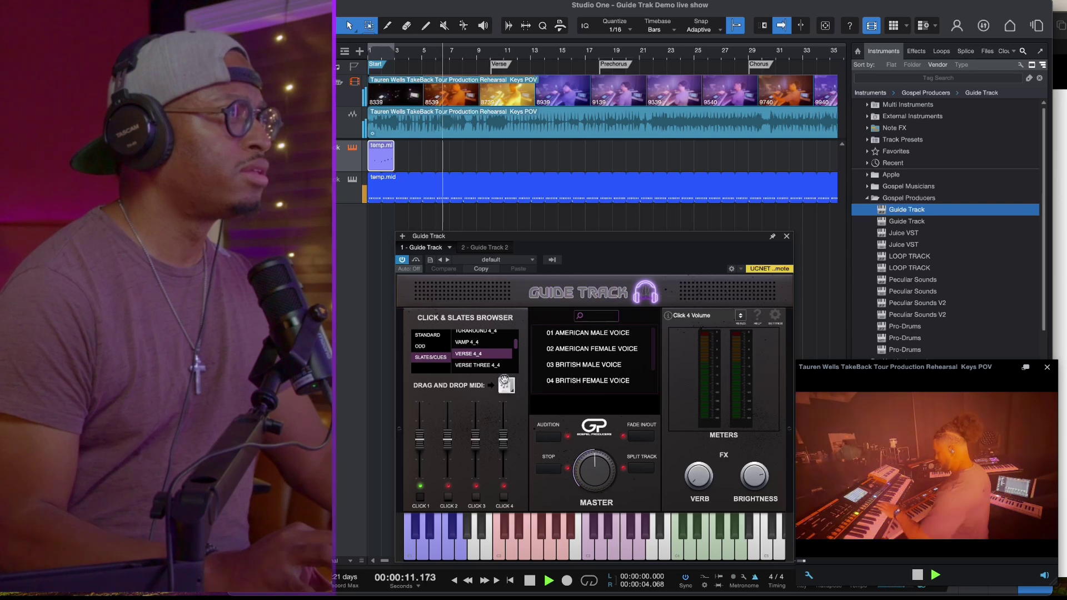
drag(503, 381, 501, 161)
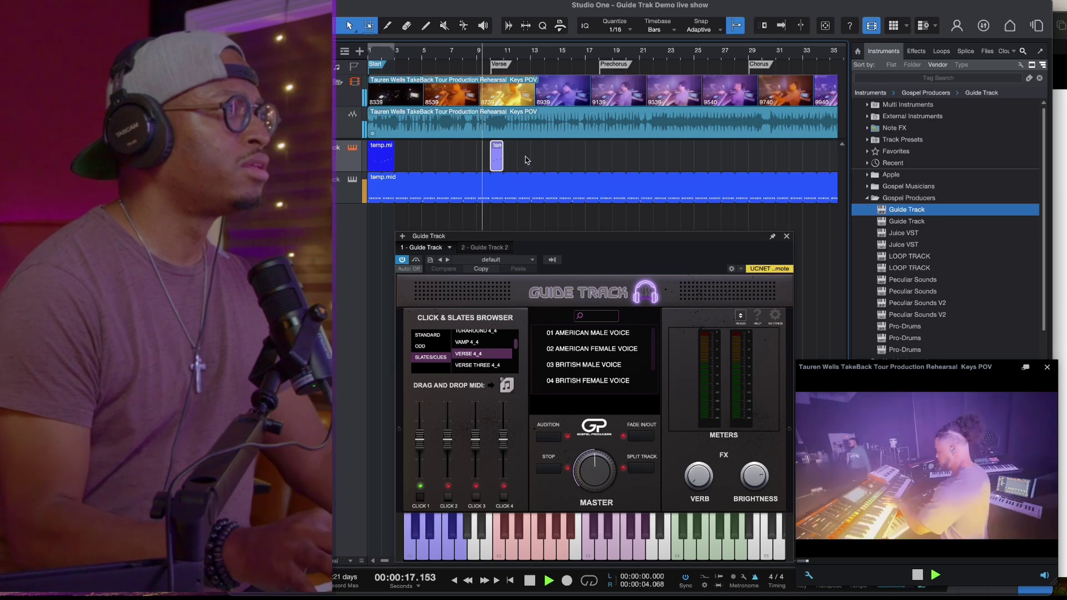
- Place the PRECHORUS 4_4 cue at the first Prechorus marker on the first Guide Track's track
scroll(548, 171, up, 3)
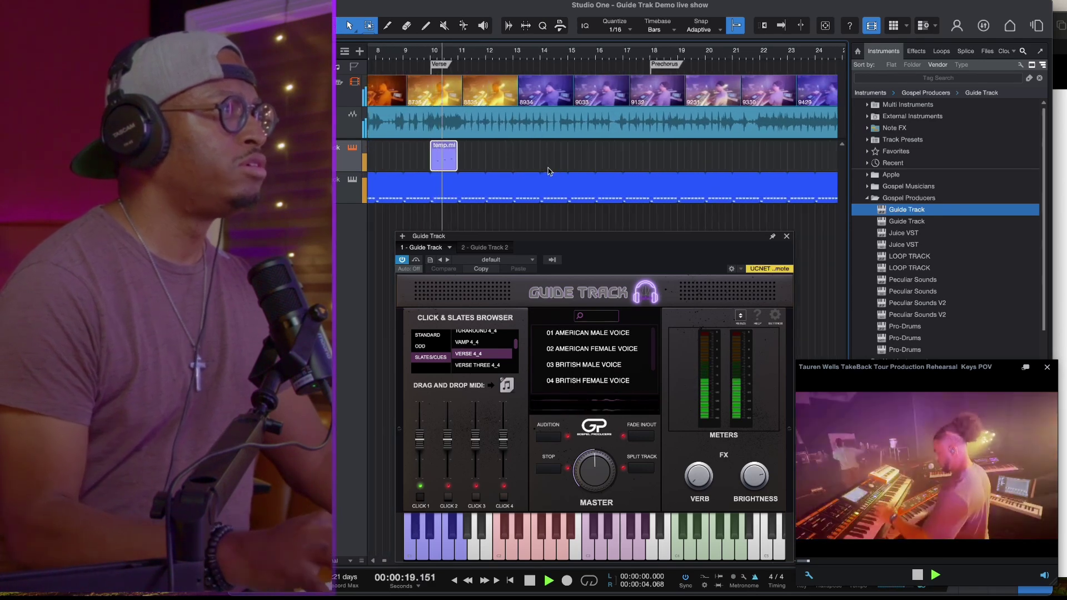
scroll(471, 358, down, 2)
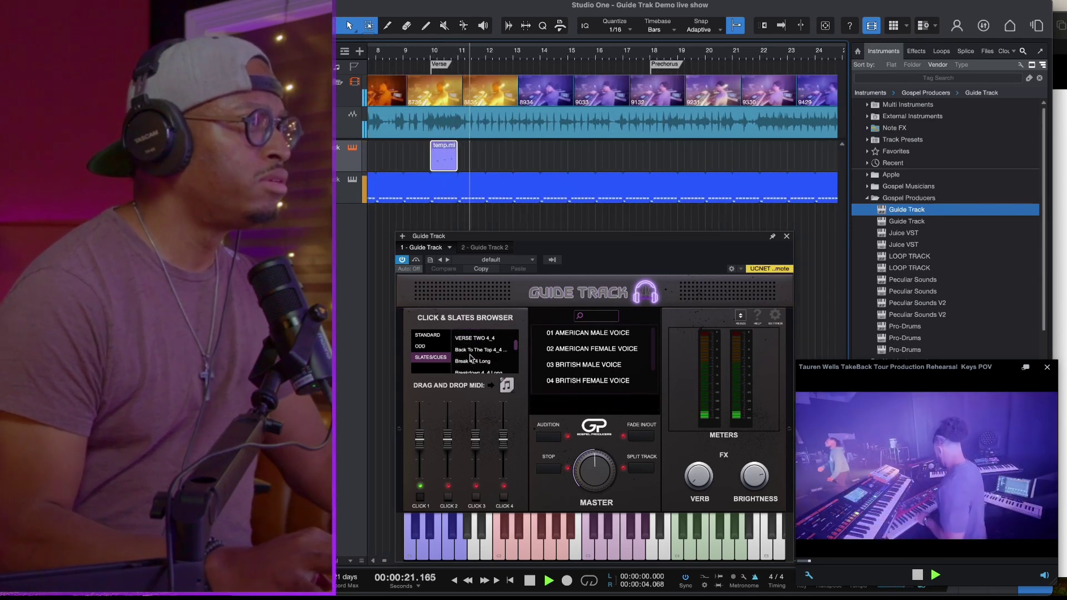
scroll(471, 357, down, 5)
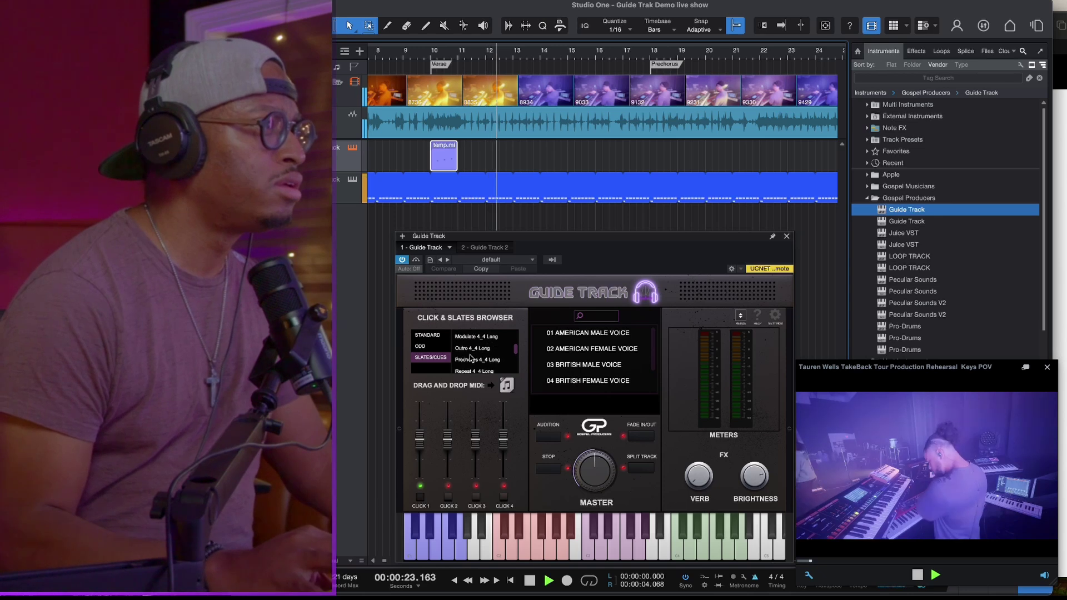
scroll(471, 358, down, 2)
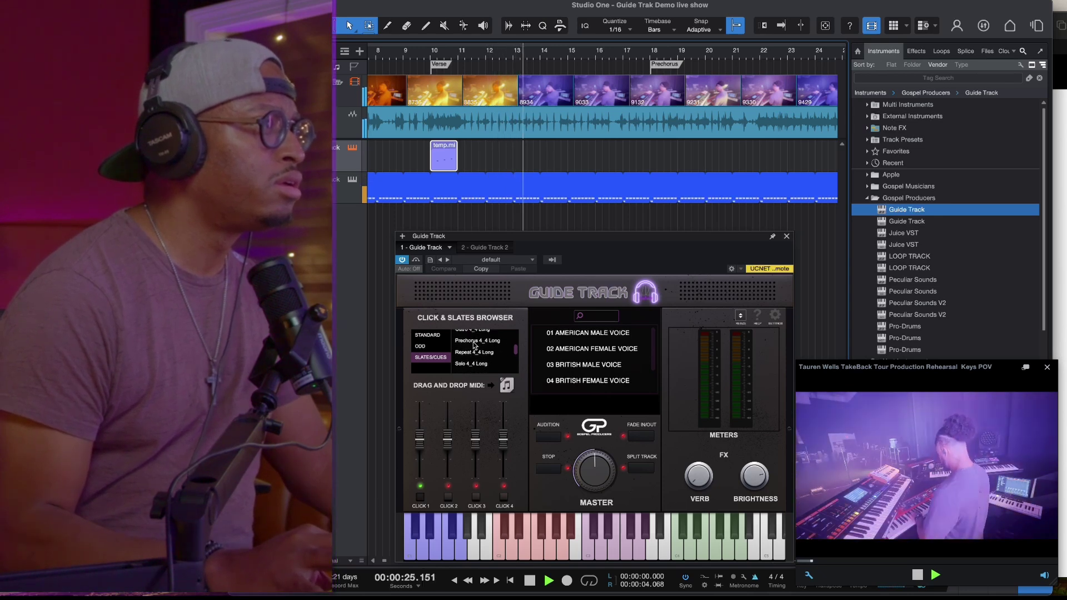
scroll(473, 345, up, 8)
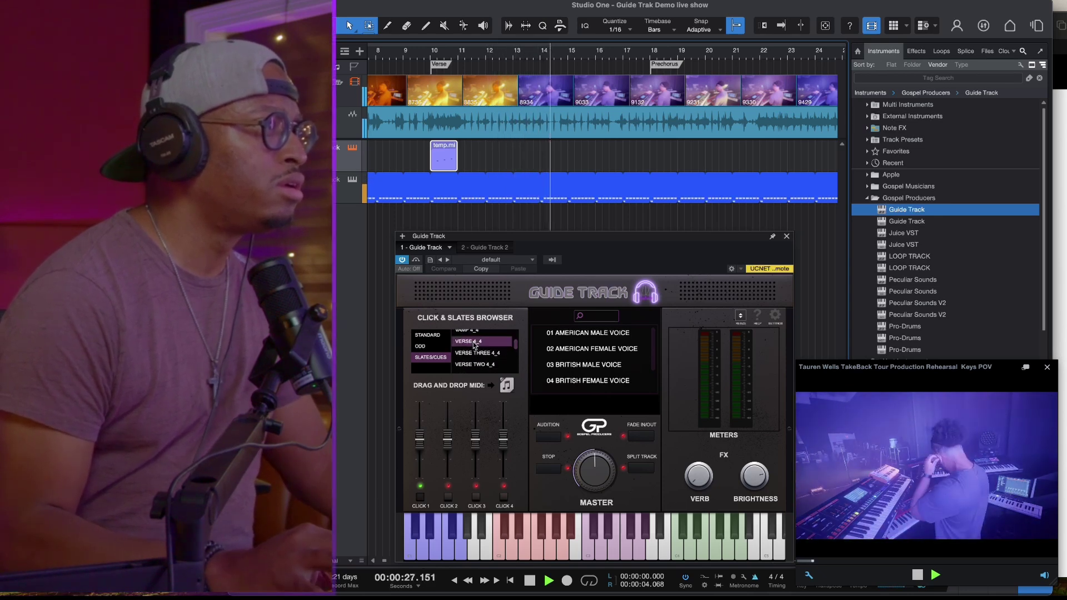
scroll(473, 344, down, 7)
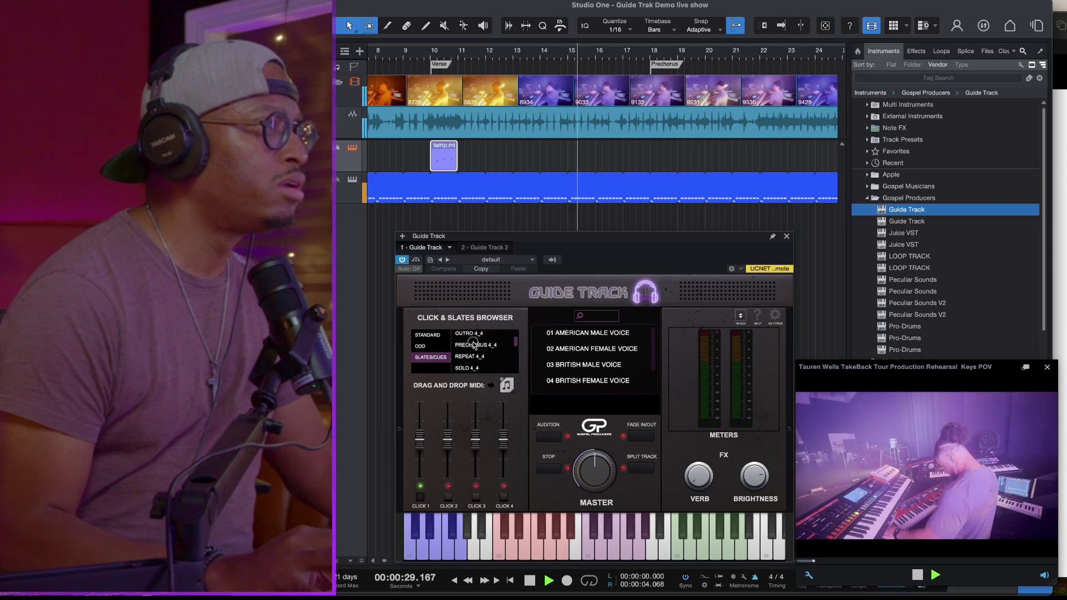
drag(506, 385, 669, 160)
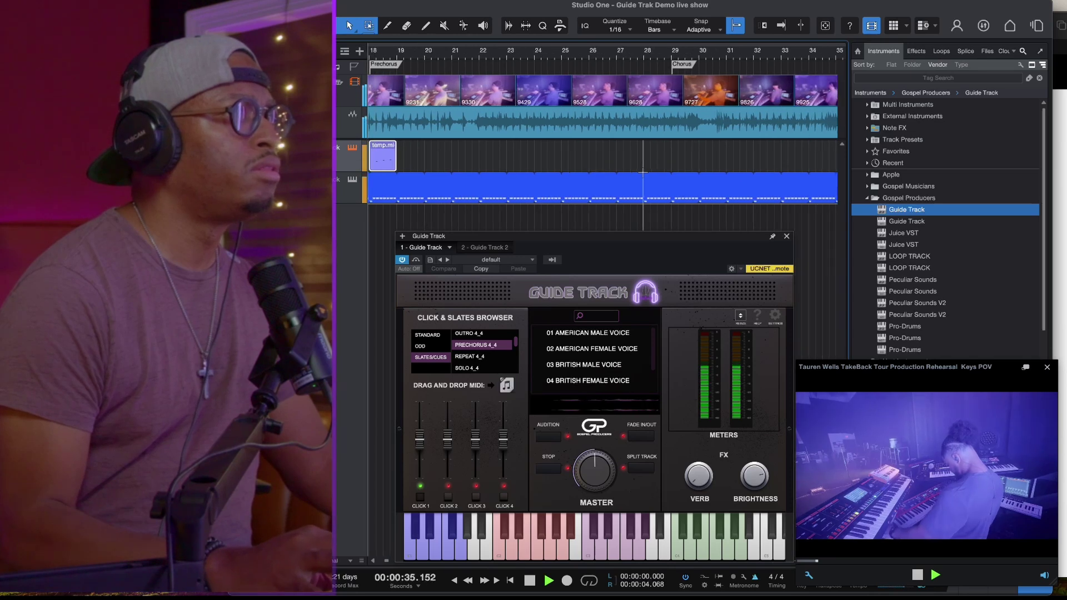
- Place the CHORUS 4_4 cue at the first Chorus marker, bar 29, on the first Guide Track's track
scroll(470, 347, up, 3)
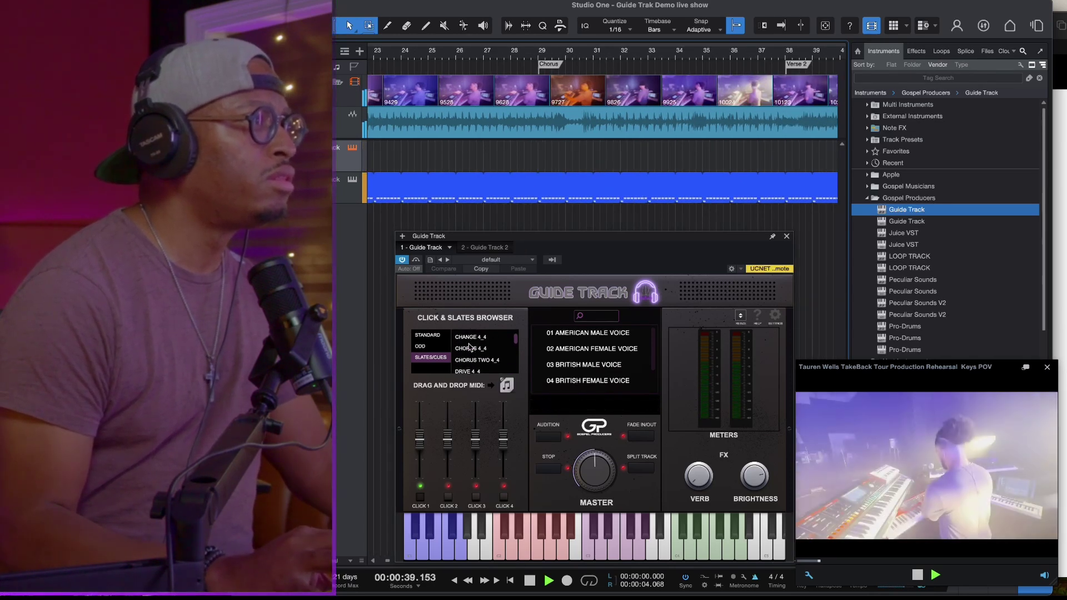
click(470, 348)
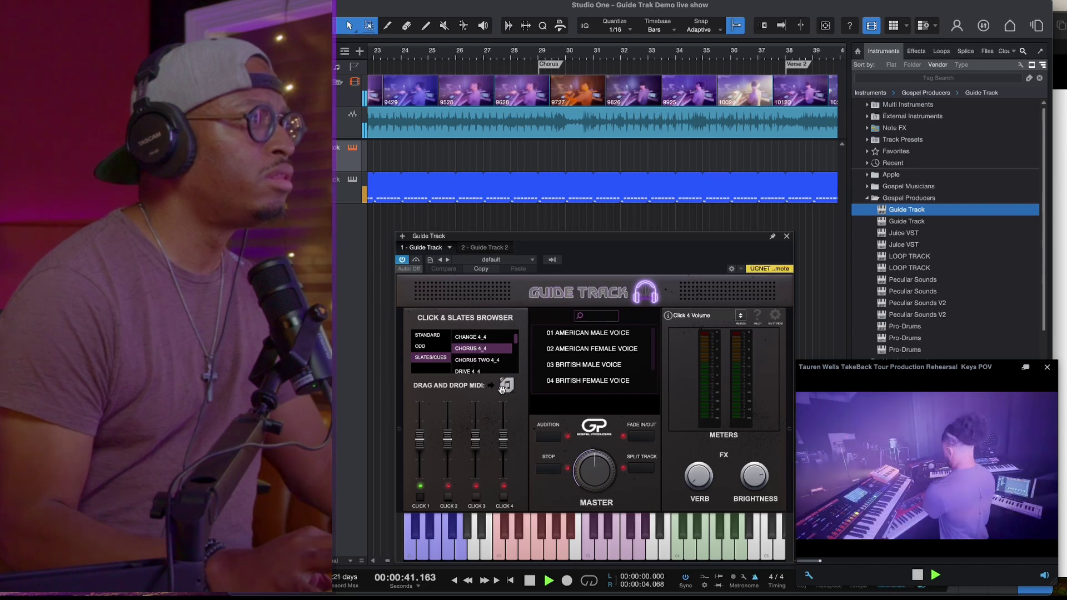
drag(504, 388, 552, 158)
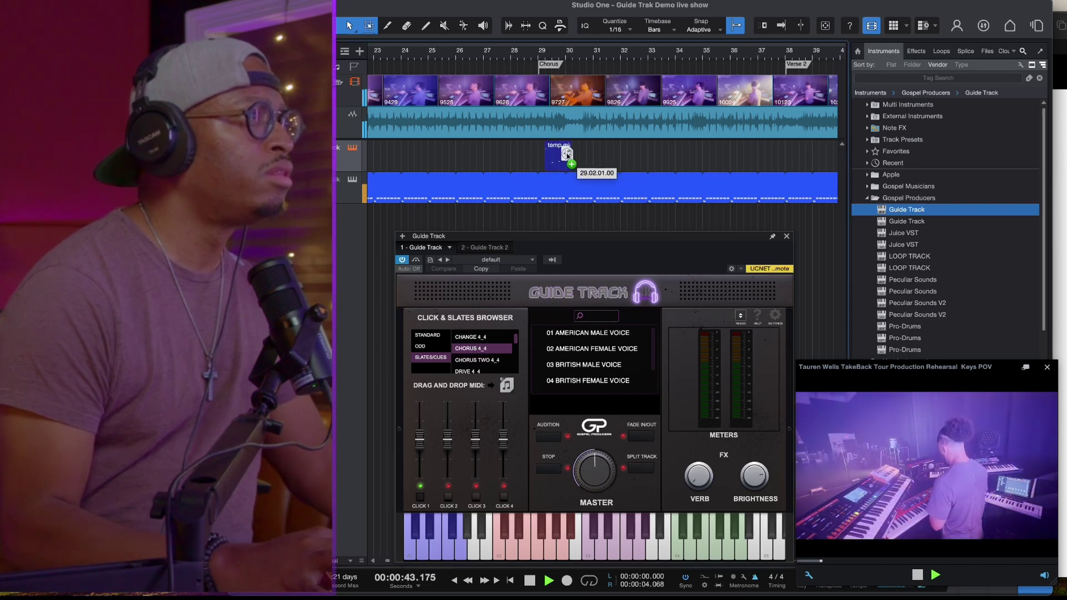
drag(557, 151, 556, 152)
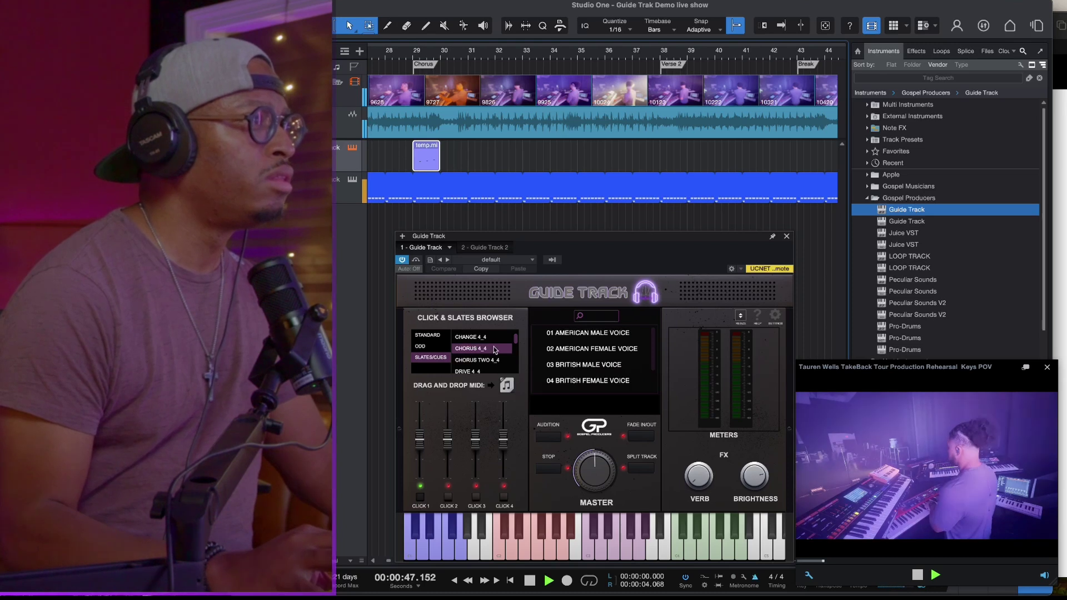
- Look through the slates and cues list for a cue that suits the Verse 2 section
scroll(495, 349, up, 3)
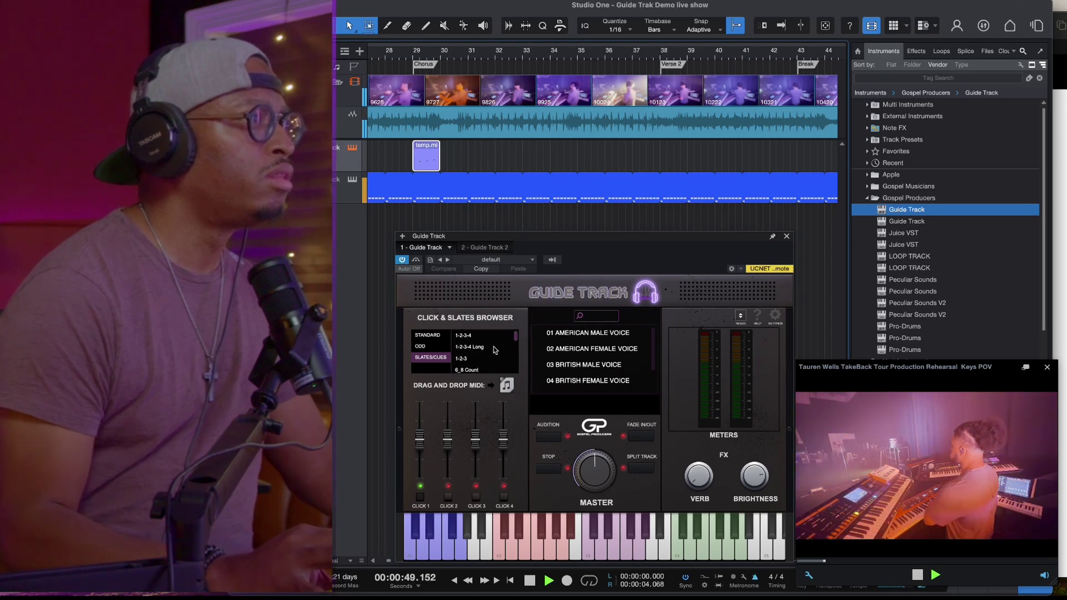
scroll(495, 349, down, 2)
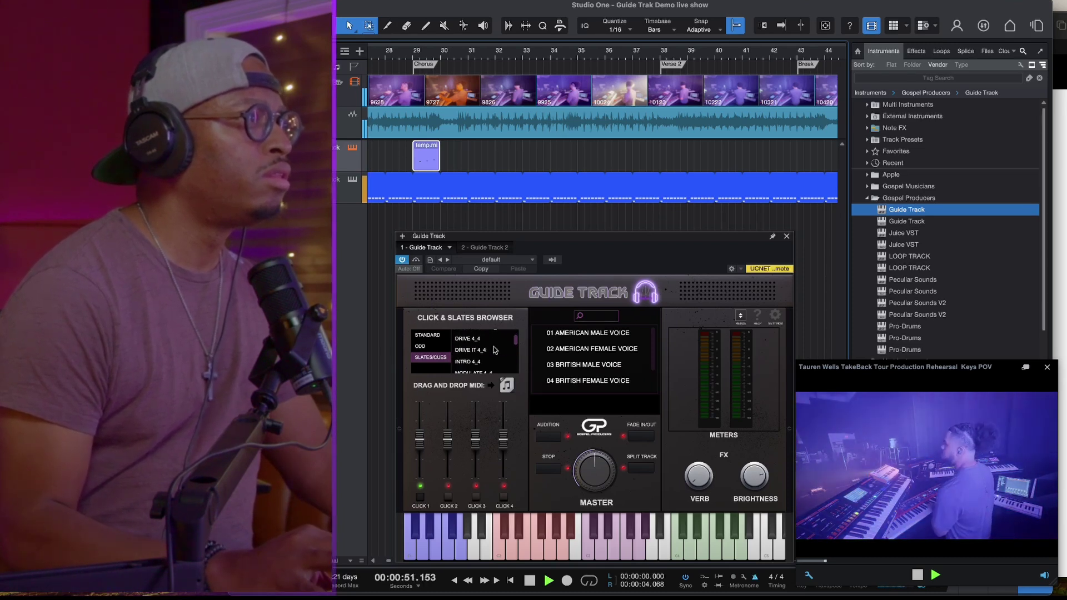
scroll(495, 349, down, 2)
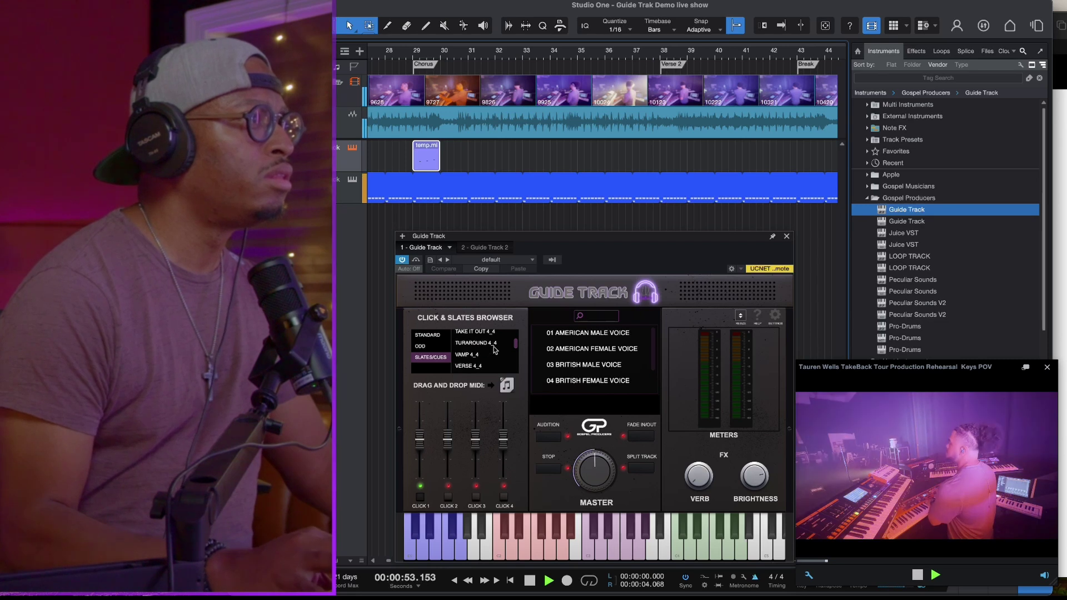
scroll(495, 349, down, 1)
click(483, 357)
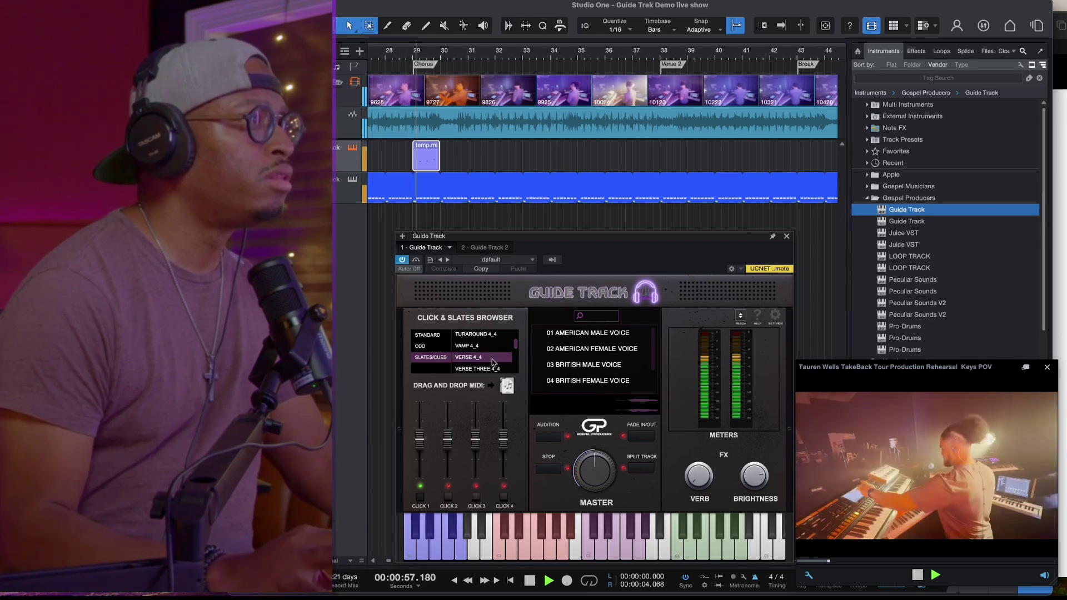
scroll(492, 362, up, 2)
scroll(492, 361, up, 2)
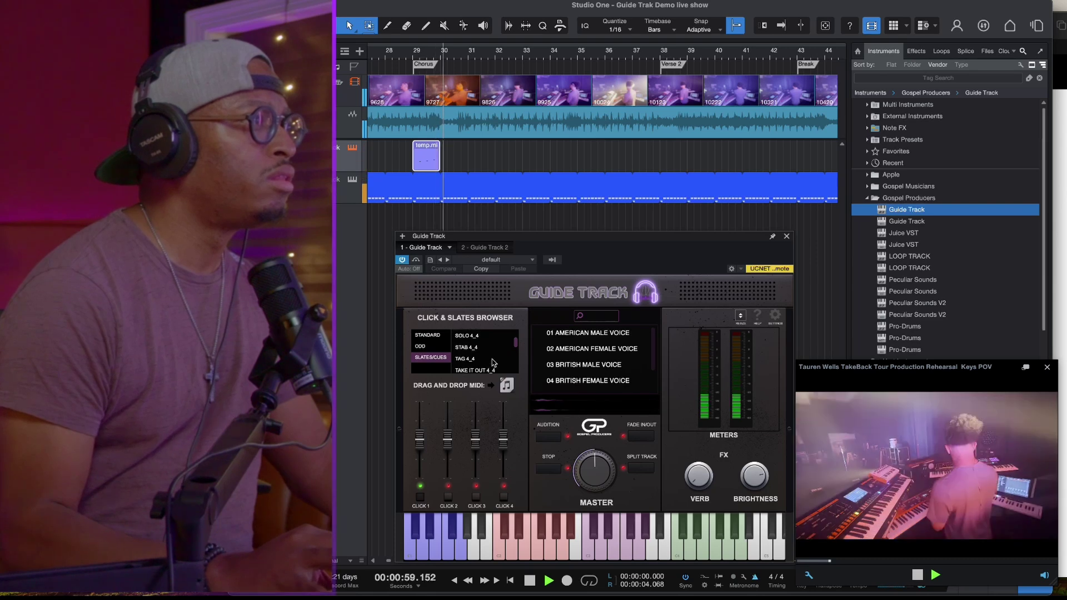
scroll(492, 361, up, 1)
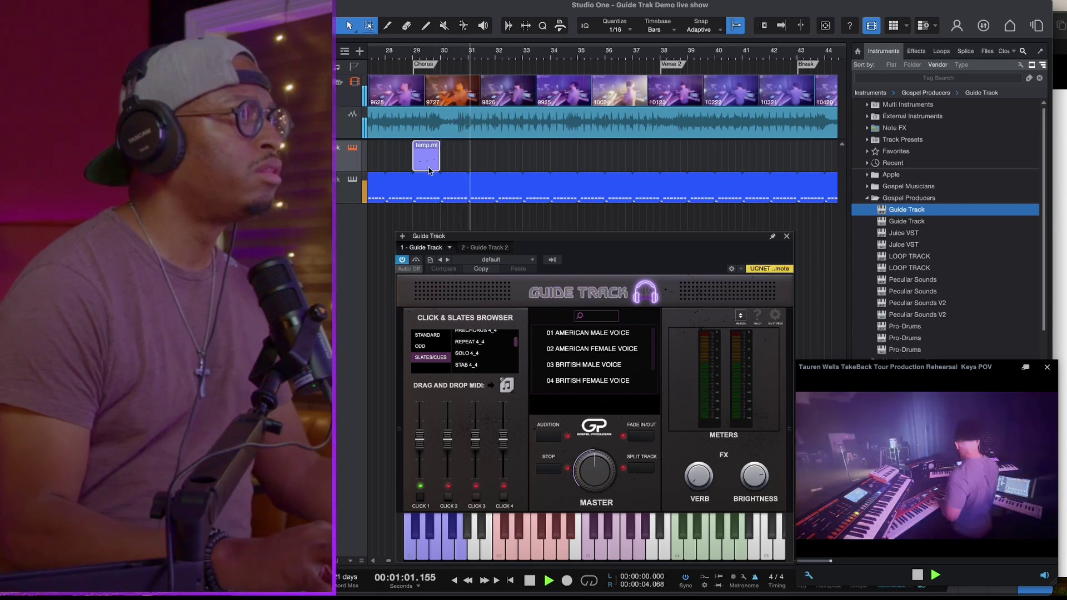
- Move the first chorus cue one bar later to bar 30, set the loop range to it and replay that section
drag(429, 164, 457, 164)
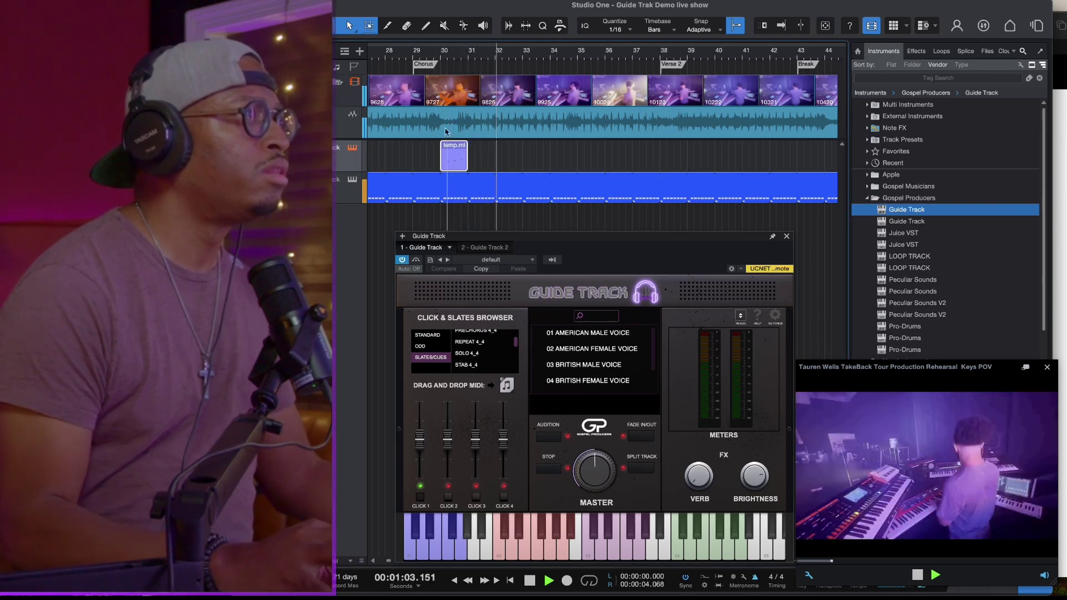
click(416, 58)
key(shift+p)
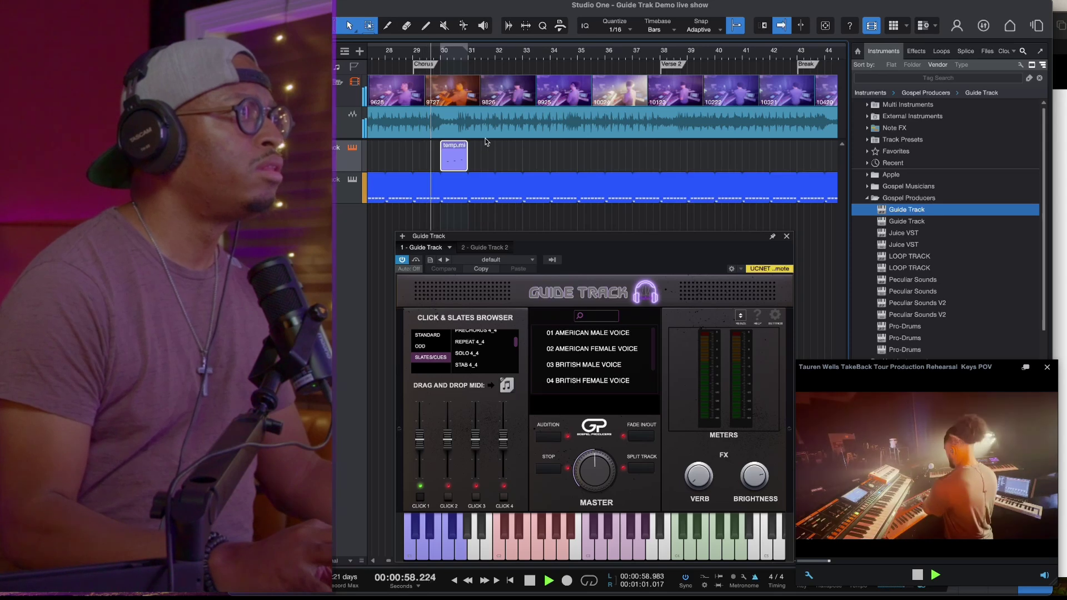
- Place the VERSE 4_4 cue at the Verse 2 marker, bar 38, on the first Guide Track's track
scroll(489, 356, down, 3)
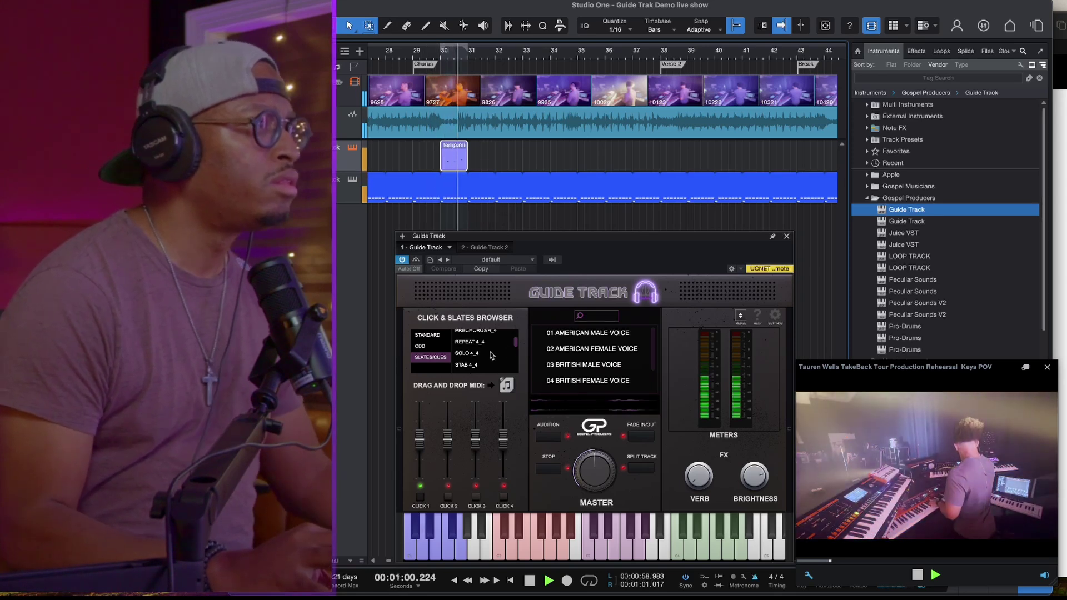
scroll(489, 356, up, 4)
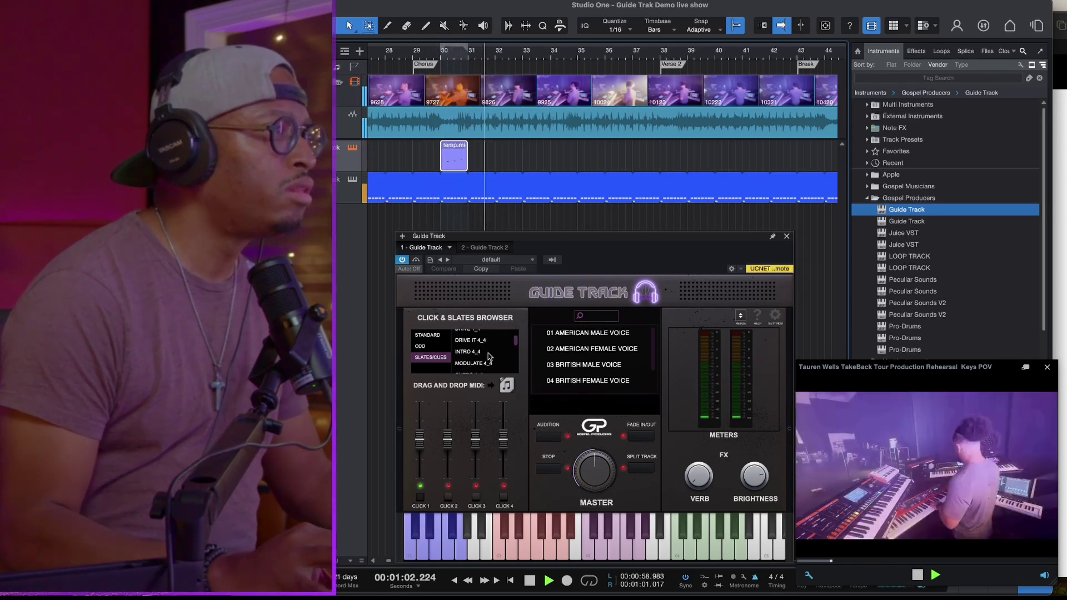
scroll(489, 355, up, 3)
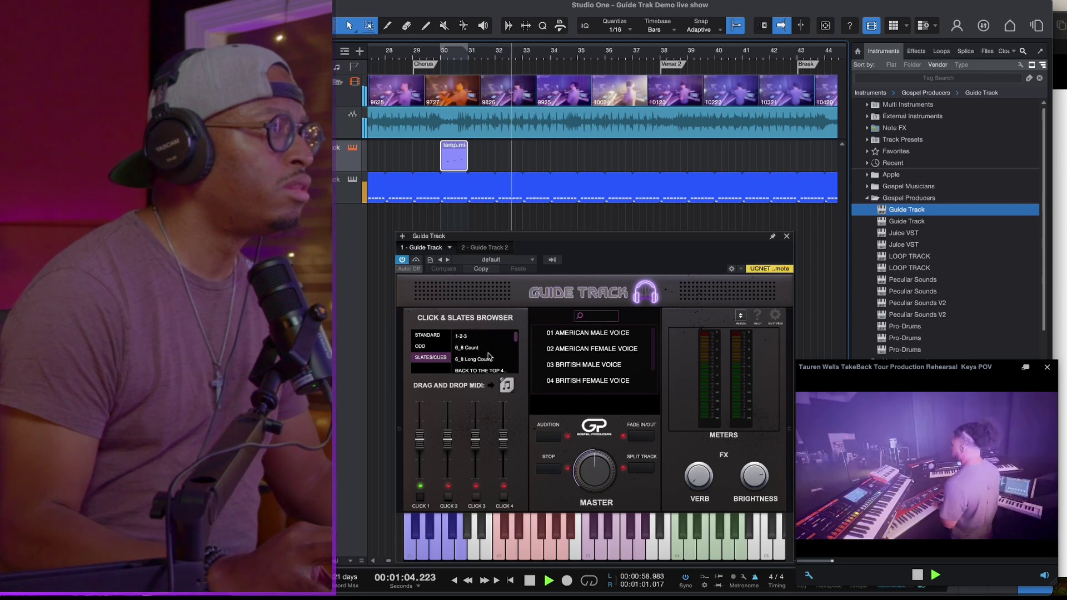
scroll(489, 356, down, 15)
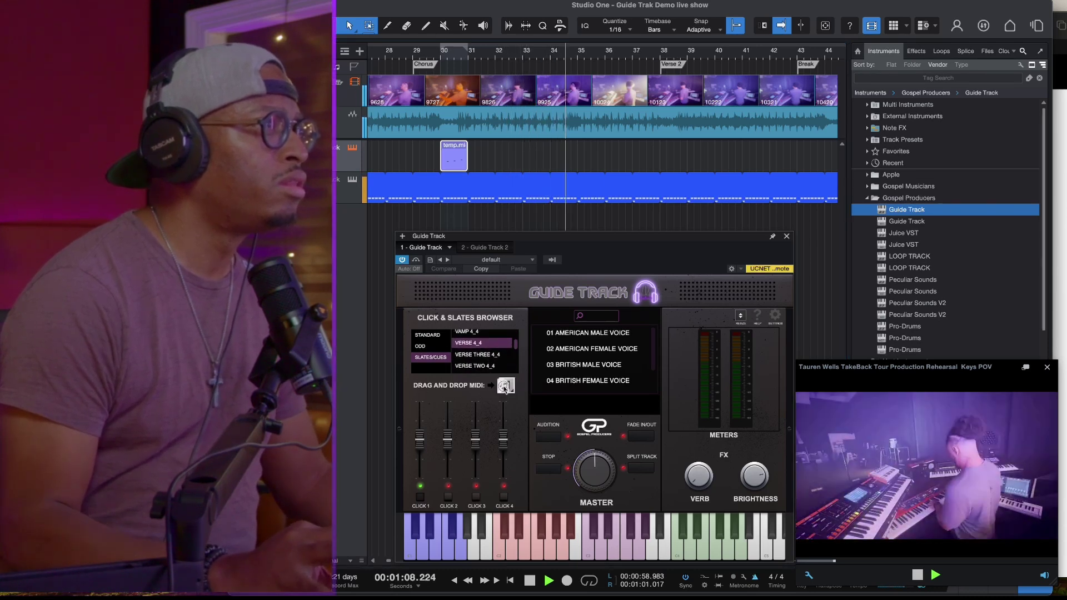
drag(507, 384, 678, 154)
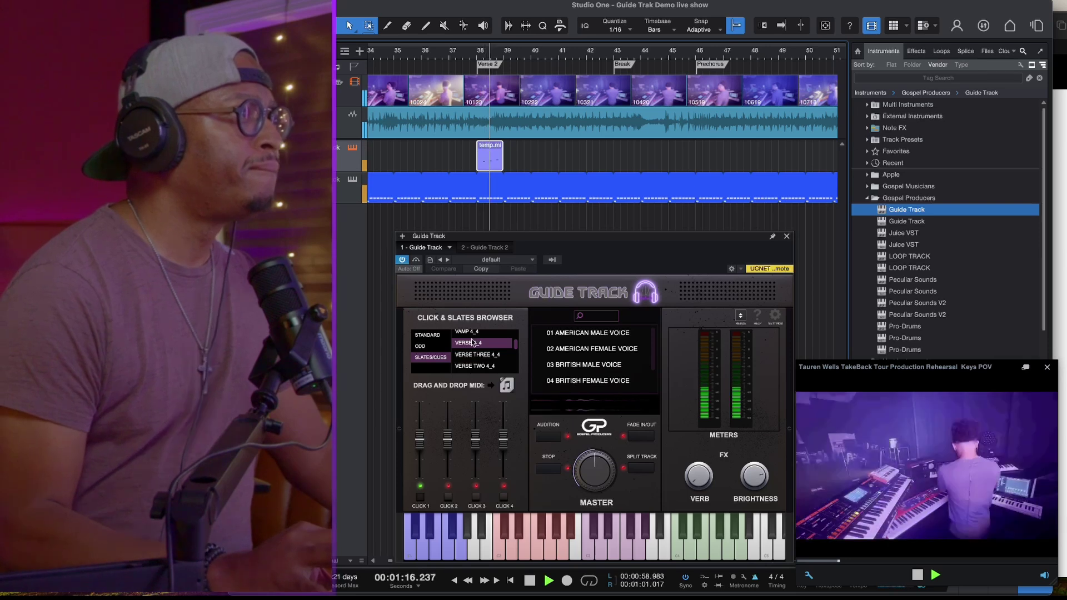
- Place the BREAK 4_4 cue at the Break marker, bar 43, on the first Guide Track's track
scroll(472, 343, up, 5)
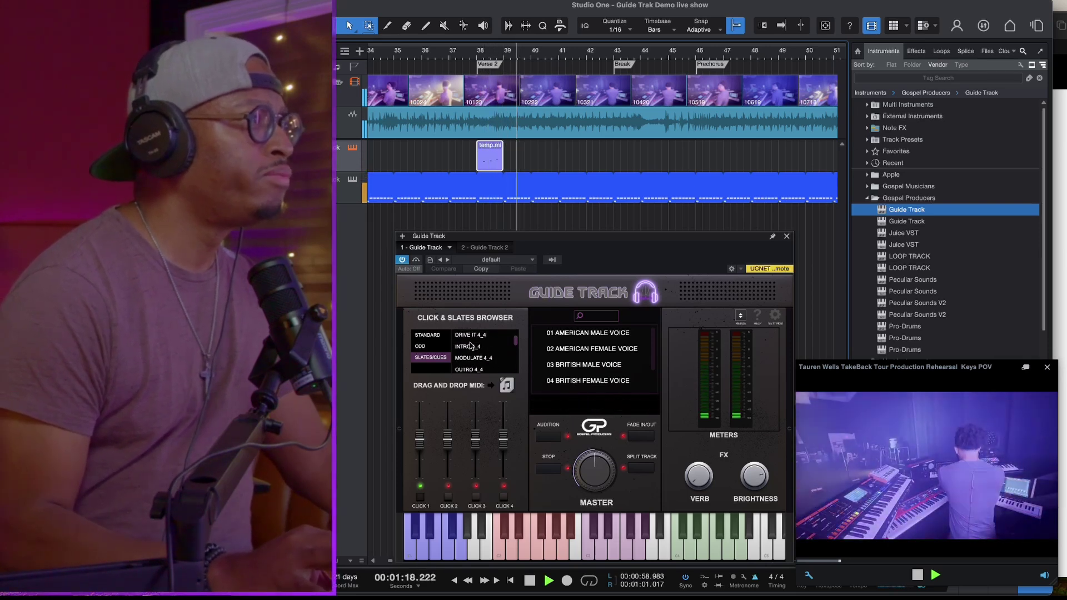
scroll(470, 346, up, 4)
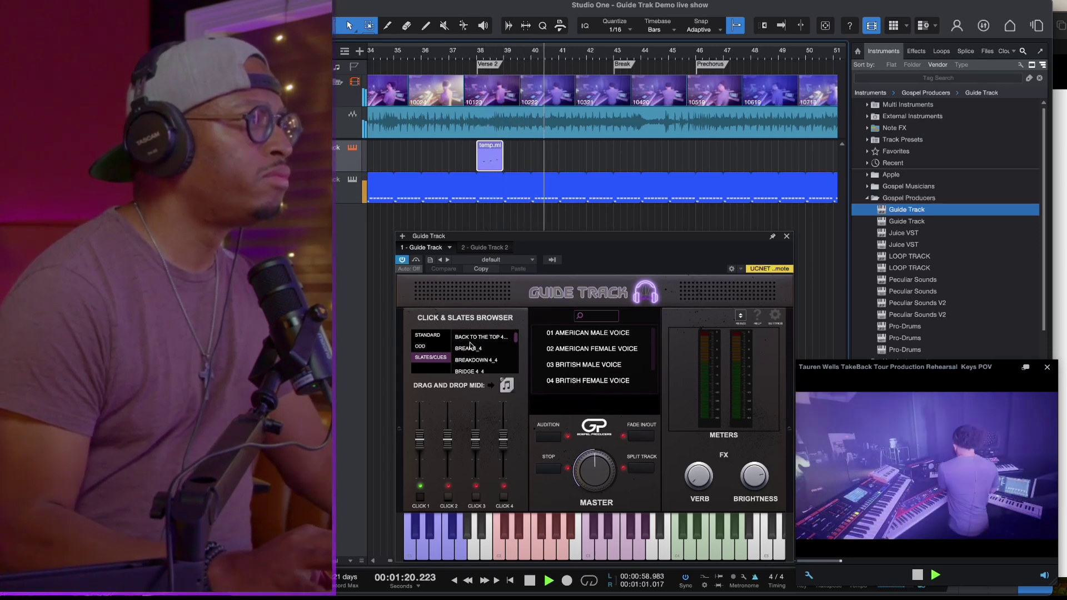
click(470, 347)
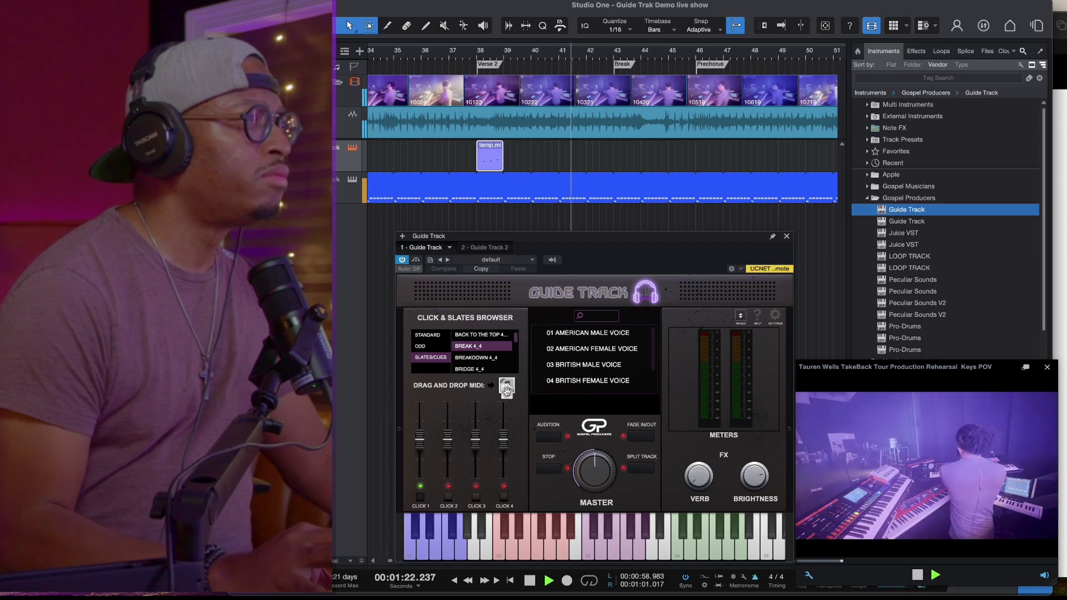
drag(506, 391, 637, 161)
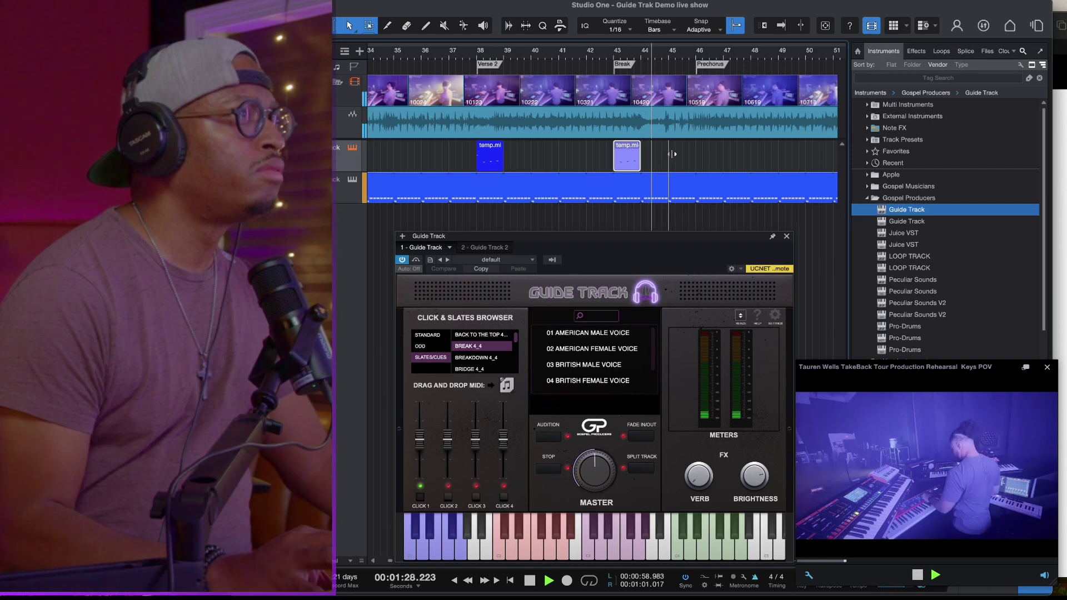
- Set the loop range to the break cue and place the PRECHORUS 4_4 cue at the second Prechorus marker, bar 46
scroll(489, 347, down, 5)
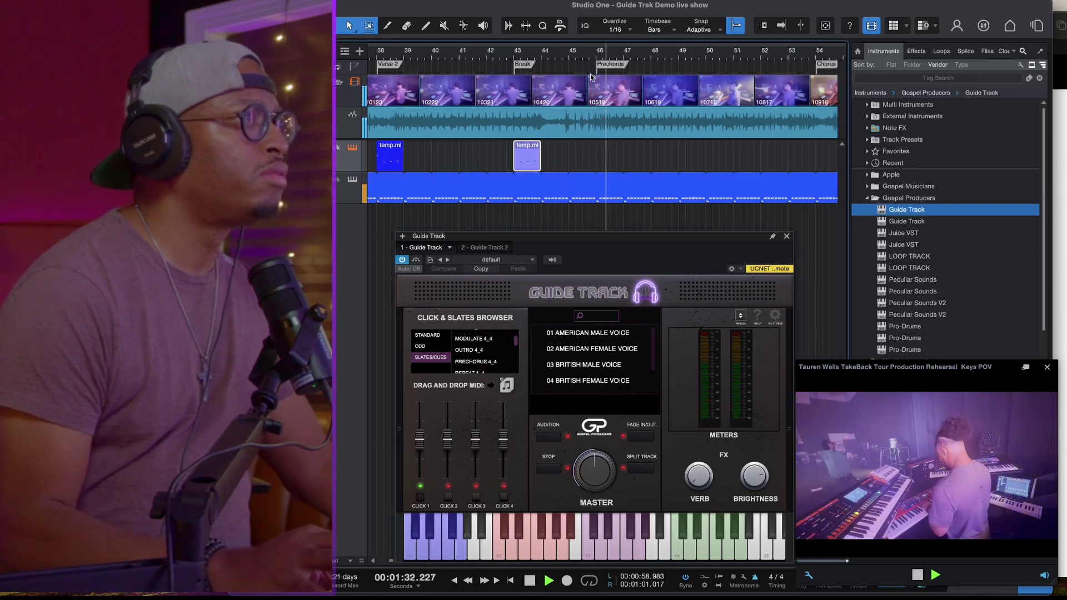
key(p)
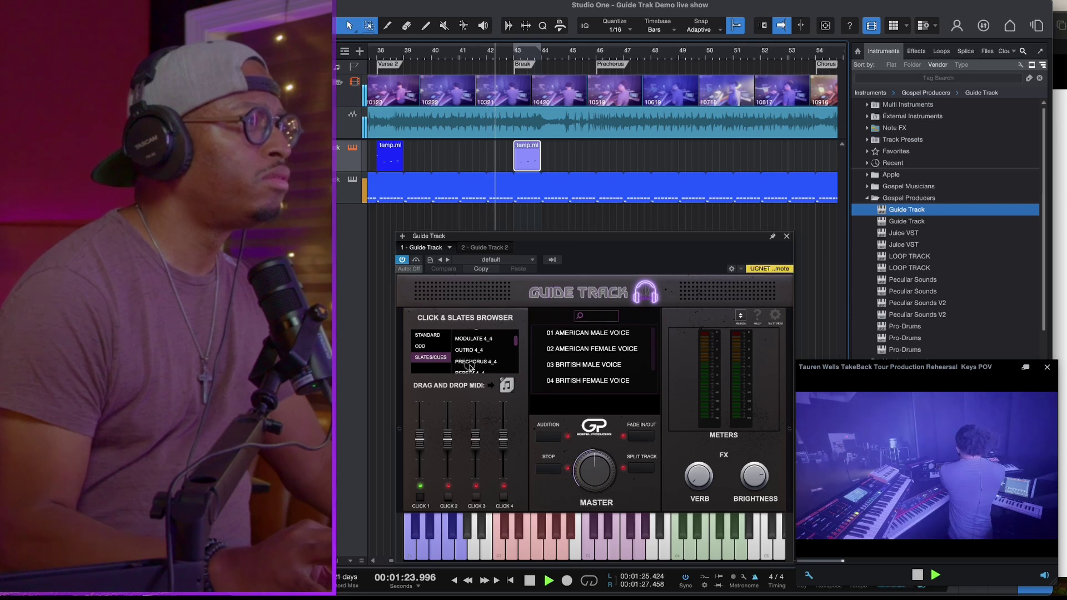
click(469, 363)
drag(504, 388, 618, 159)
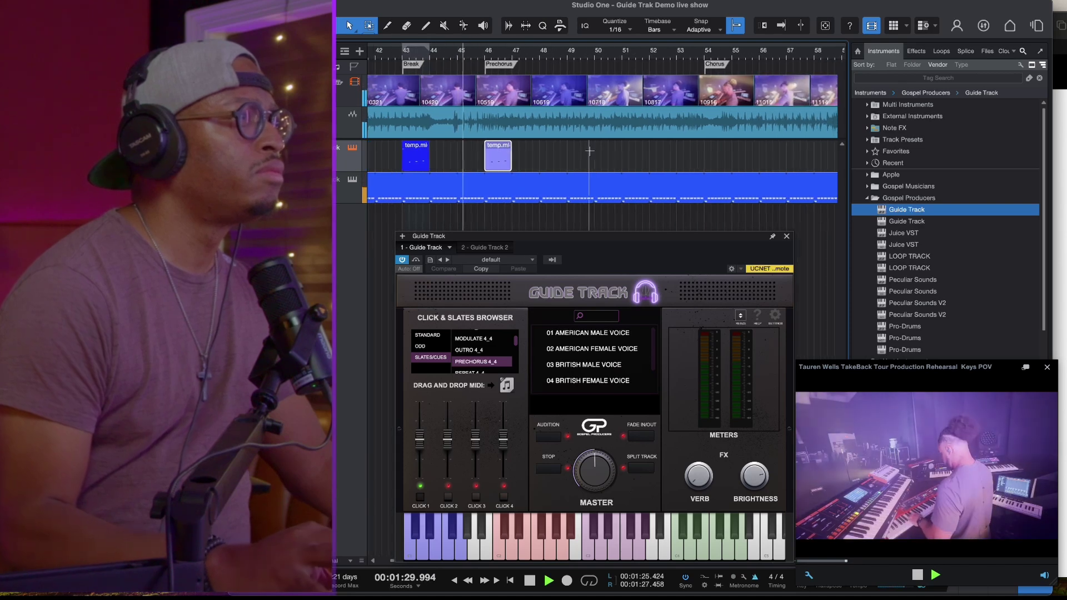
- Place the CHORUS 4_4 cue at the second Chorus marker and the TAG 4_4 cue at the Tag marker, bar 62
scroll(623, 152, left, 3)
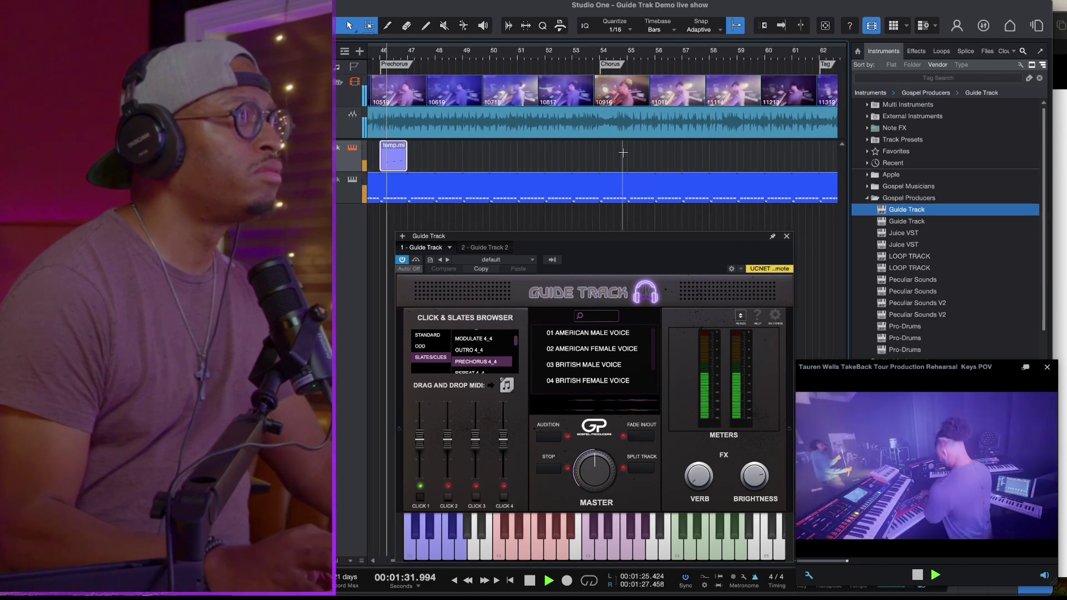
scroll(451, 359, up, 3)
click(477, 349)
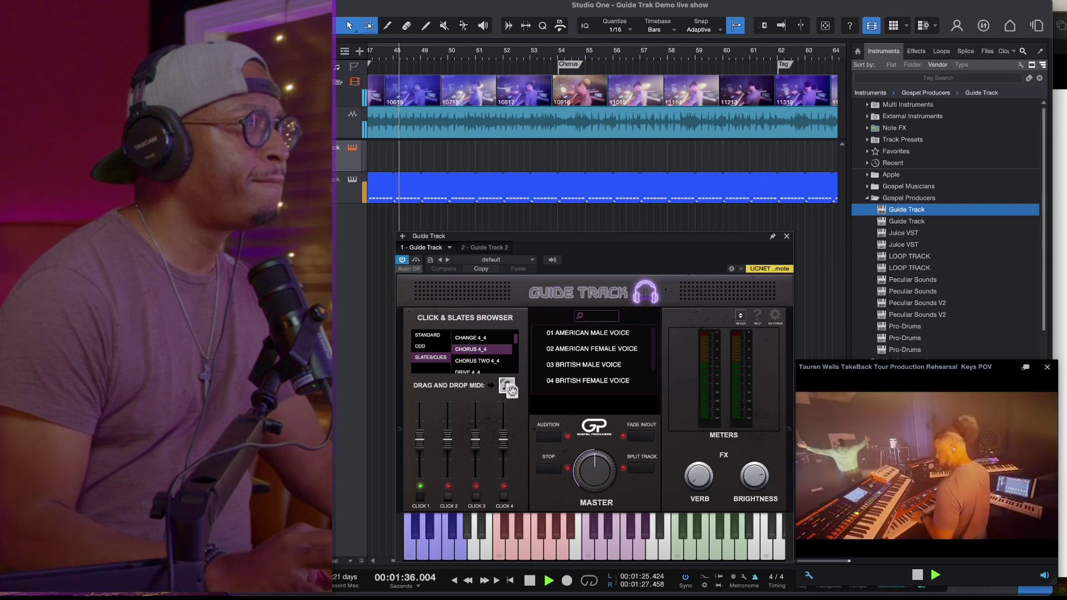
drag(509, 389, 530, 174)
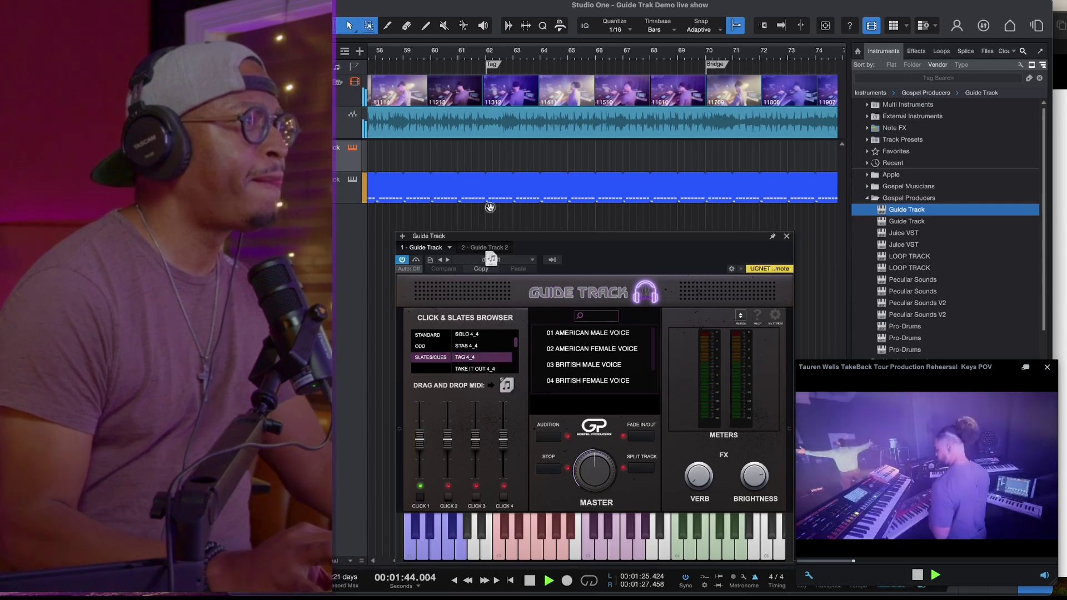
drag(490, 207, 508, 156)
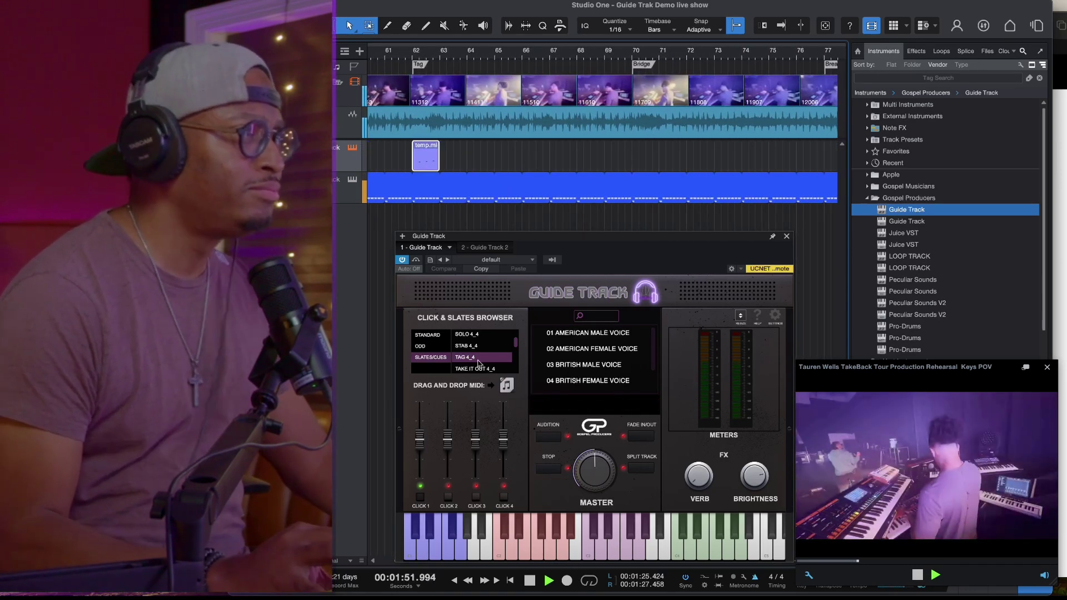
- Place the BRIDGE 4_4 cue at the Bridge marker, bar 70, and the BREAK 4_4 cue at the Break marker, bar 77
scroll(478, 363, up, 2)
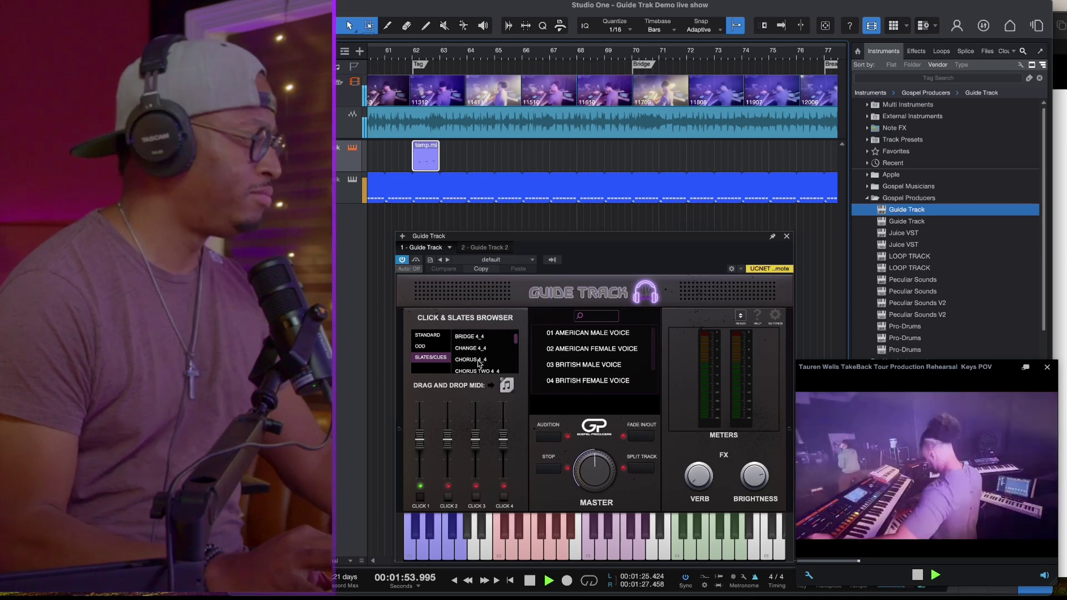
scroll(479, 362, up, 2)
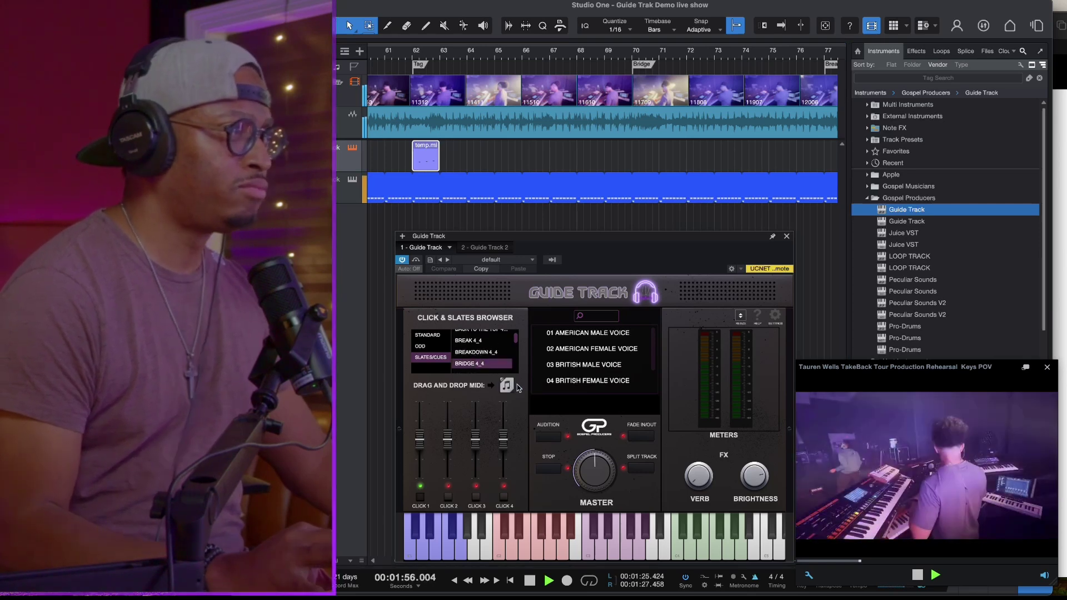
drag(561, 217, 643, 157)
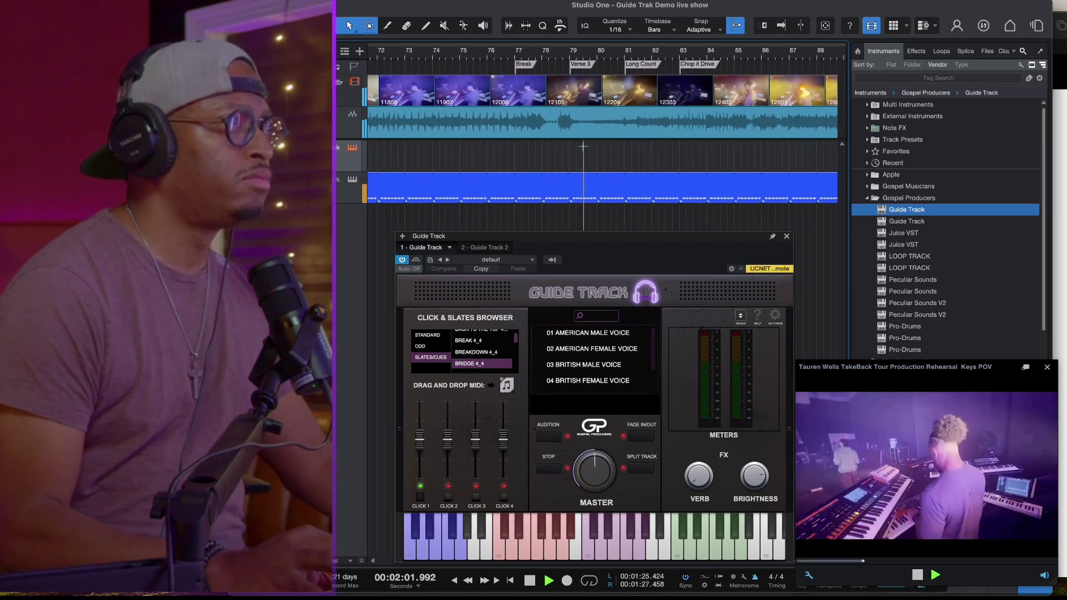
click(477, 340)
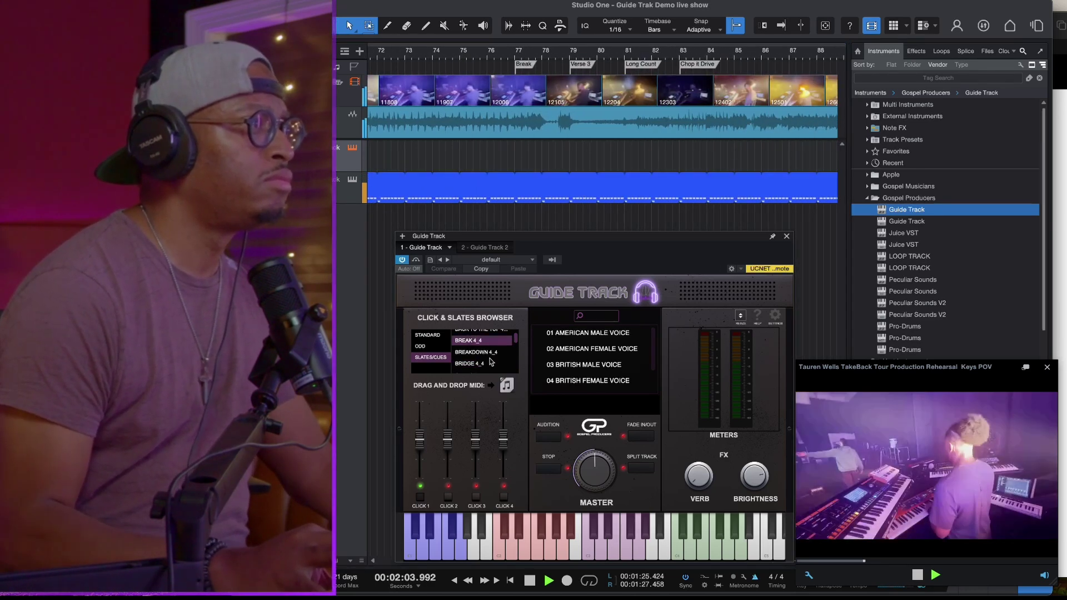
drag(505, 383, 538, 158)
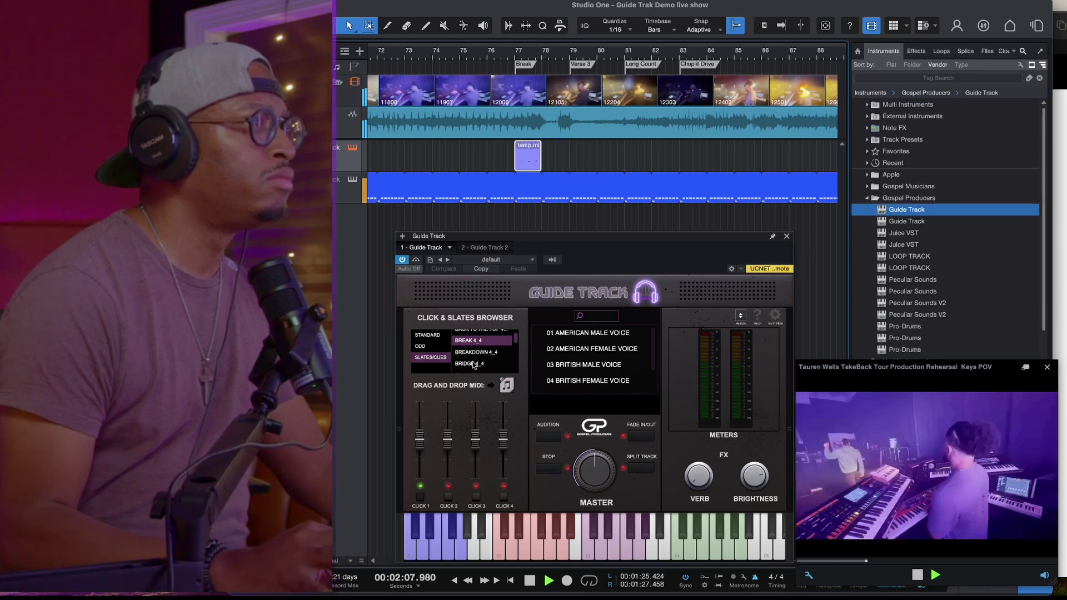
- Place the VERSE THREE 4_4 cue at the Verse 3 marker, bar 79, on the first Guide Track's track
scroll(474, 365, up, 2)
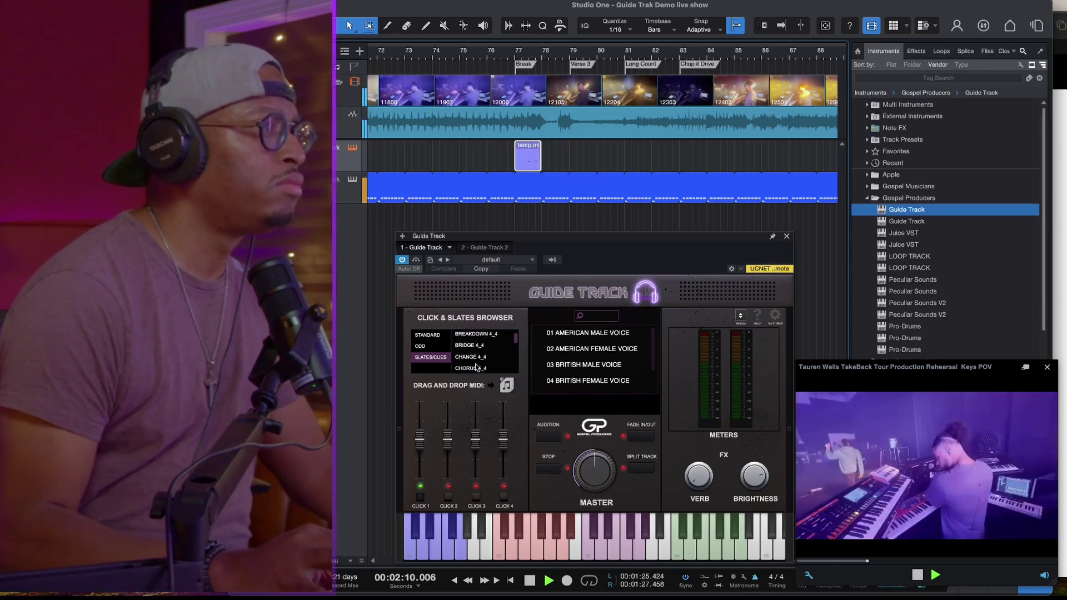
scroll(476, 366, down, 2)
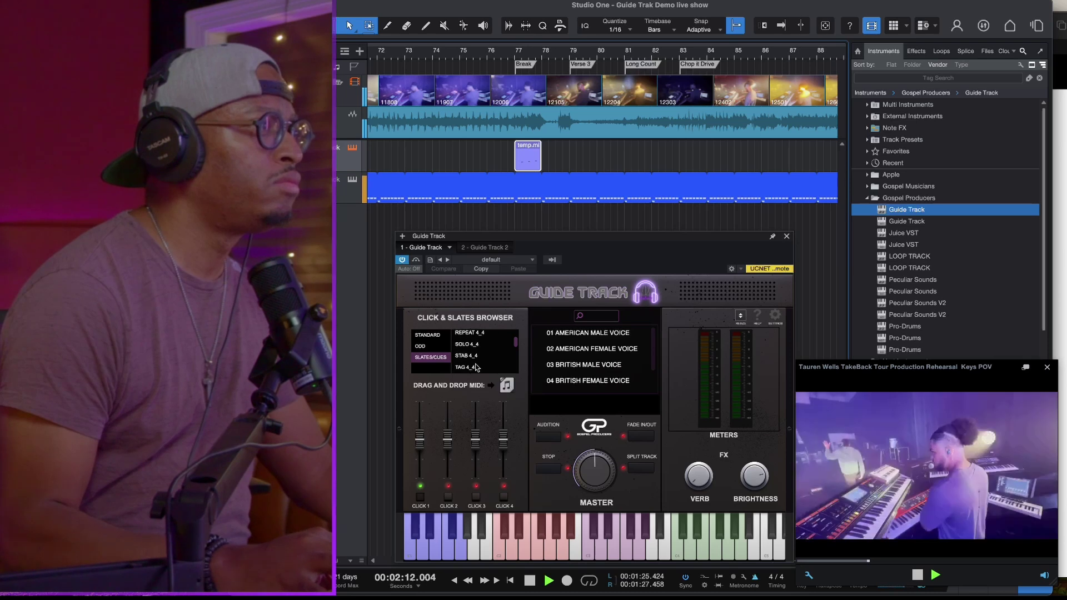
click(476, 367)
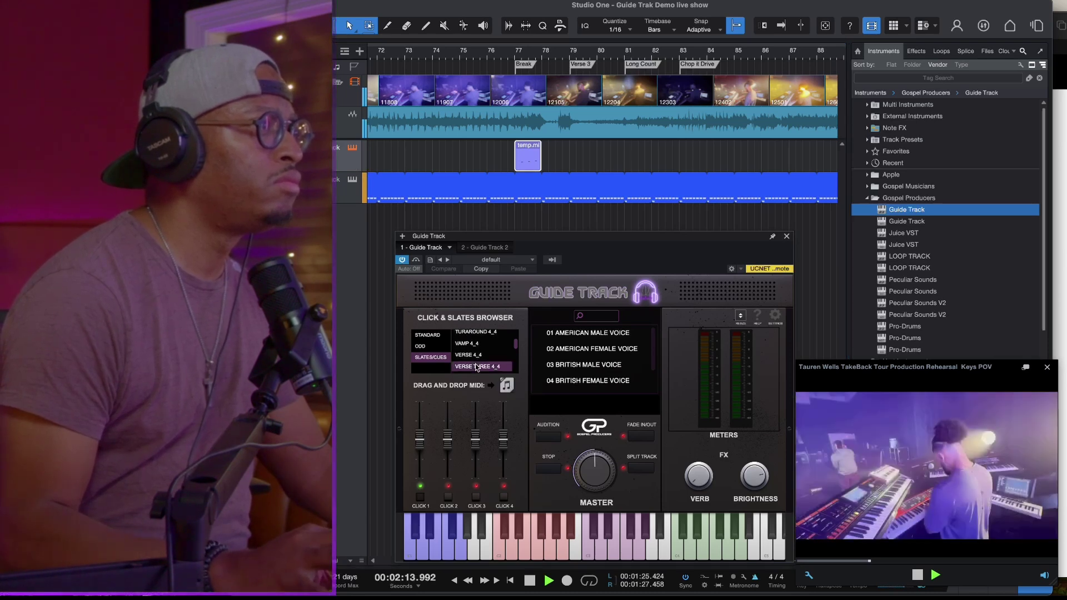
scroll(475, 357, down, 1)
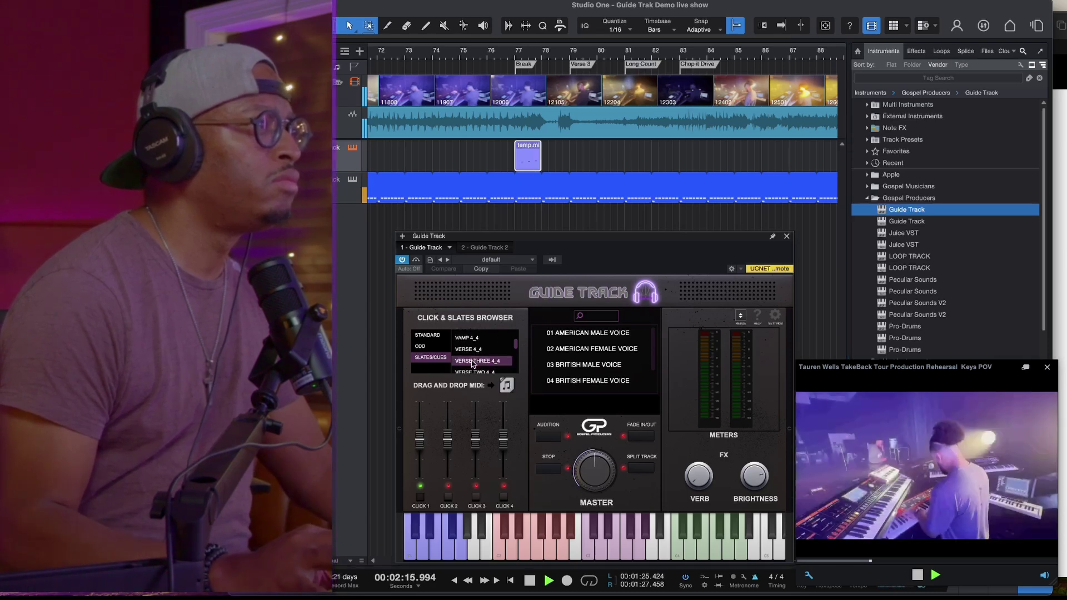
drag(501, 277, 591, 149)
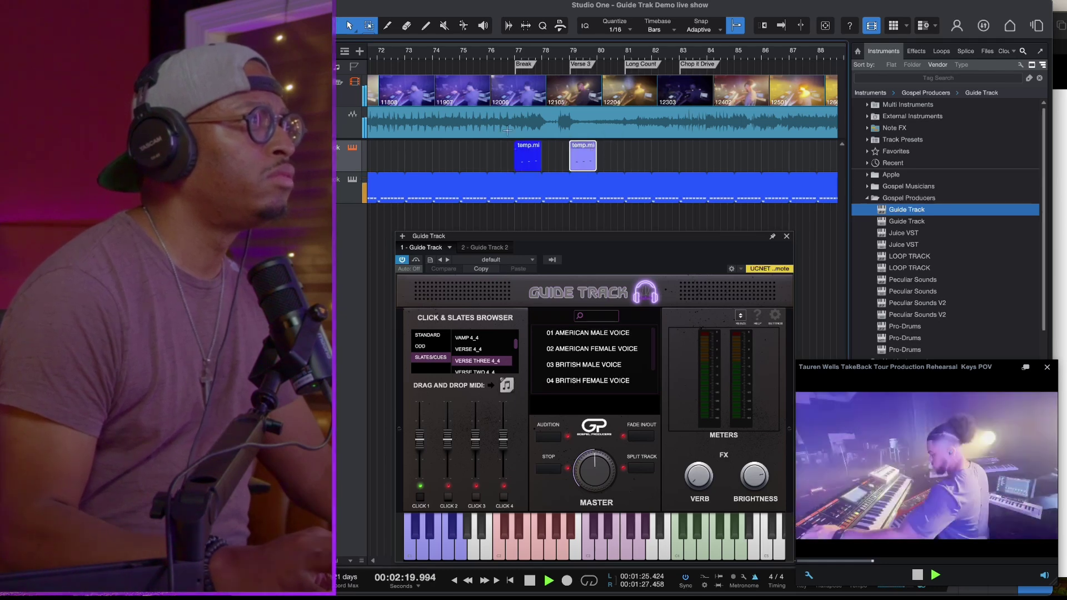
- Place the 1-2-3-4 Long count cue at the Long Count marker, bar 81, on the first Guide Track's track
scroll(577, 138, left, 2)
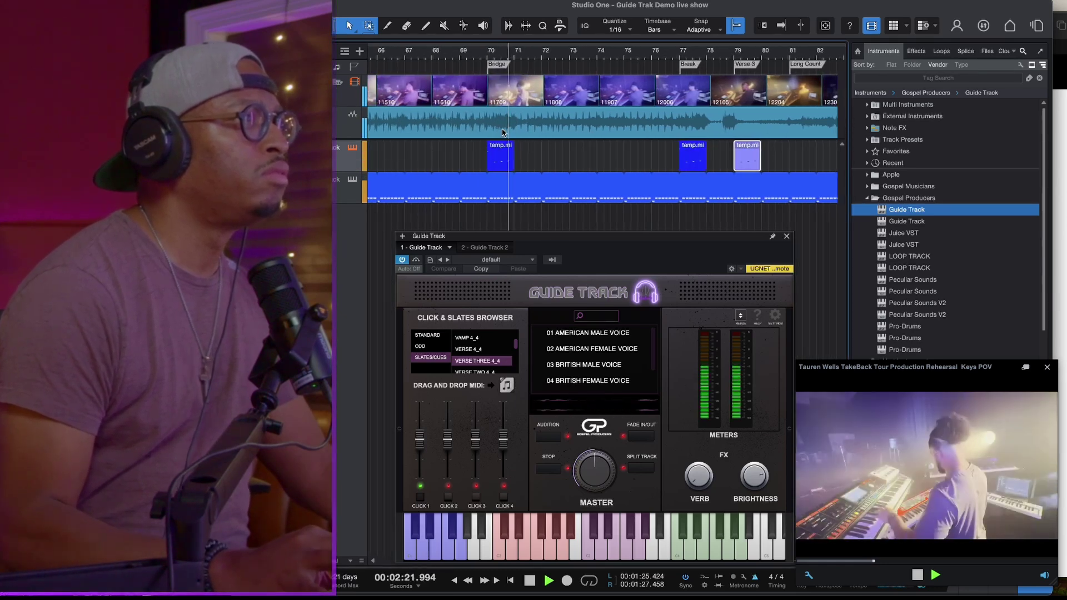
scroll(503, 133, right, 3)
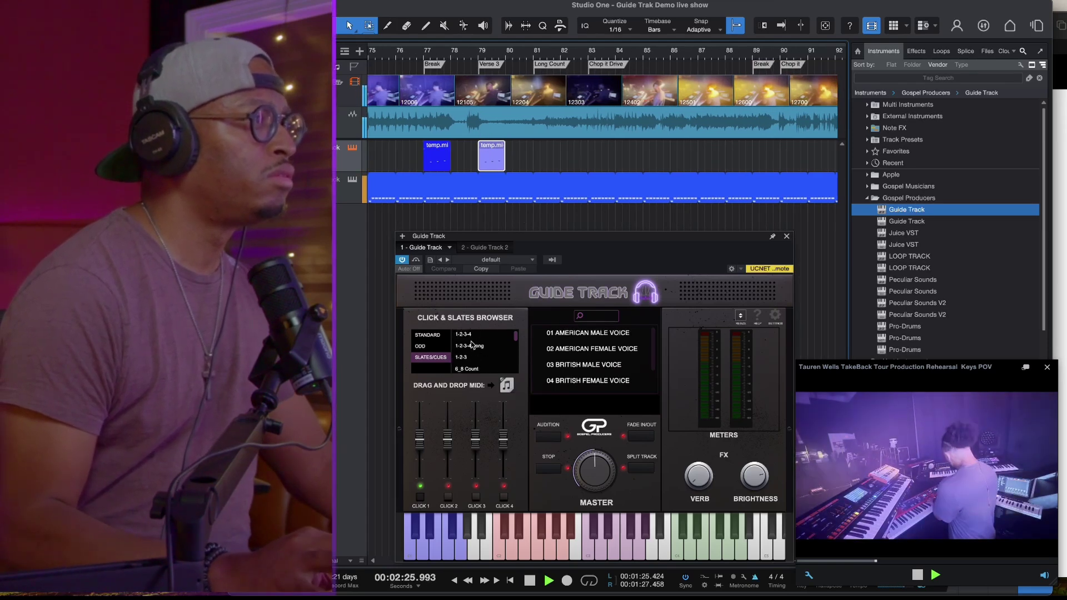
click(470, 347)
drag(506, 384, 554, 161)
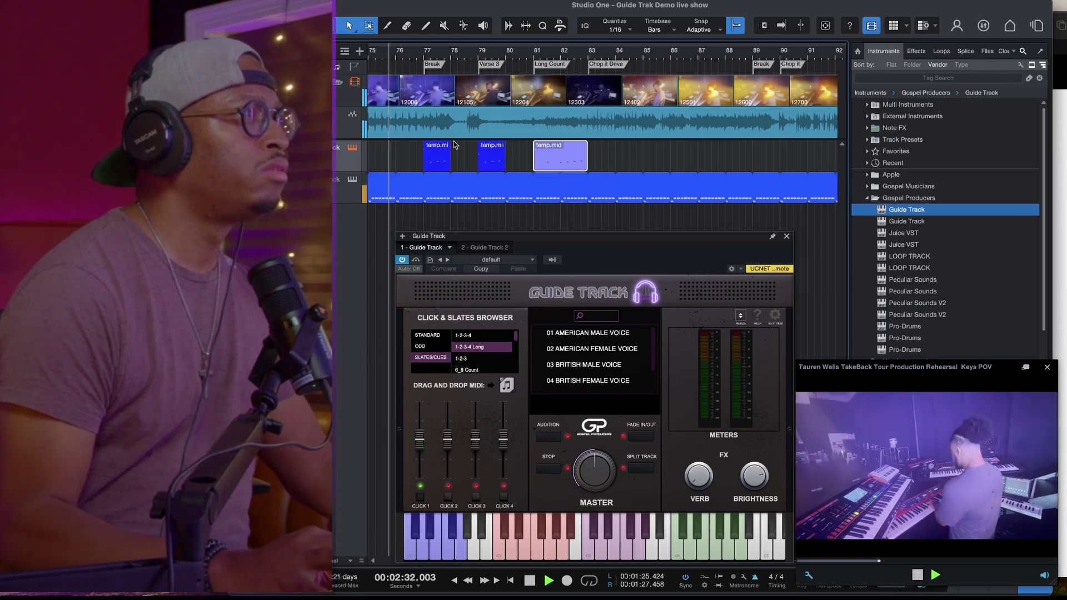
- Listen to the cues leading into the Long Count marker, stop playback and set the loop range to the long count clip
scroll(454, 145, left, 1)
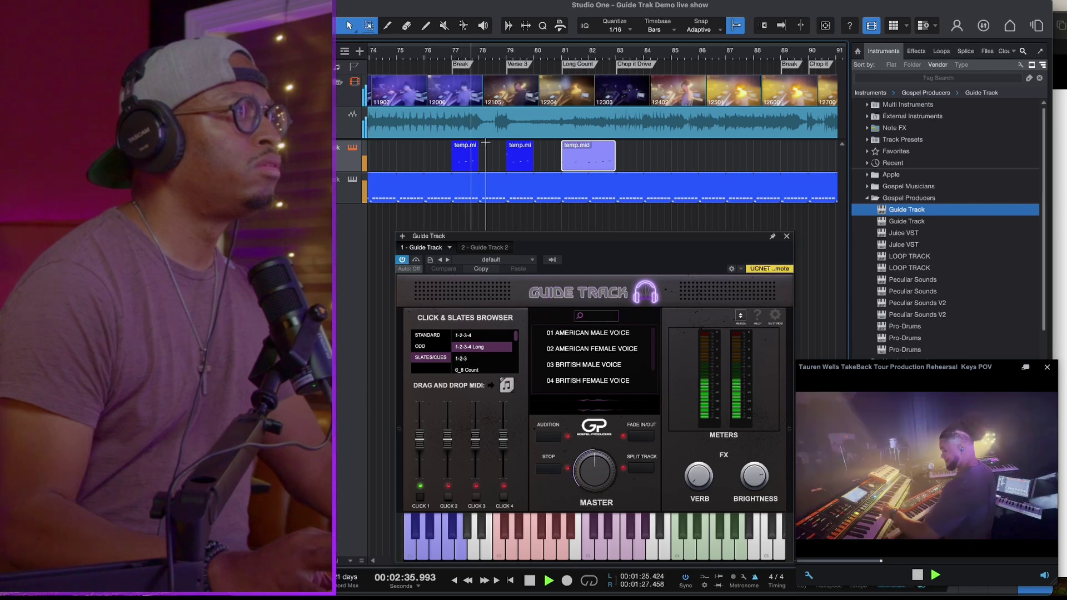
scroll(489, 146, right, 2)
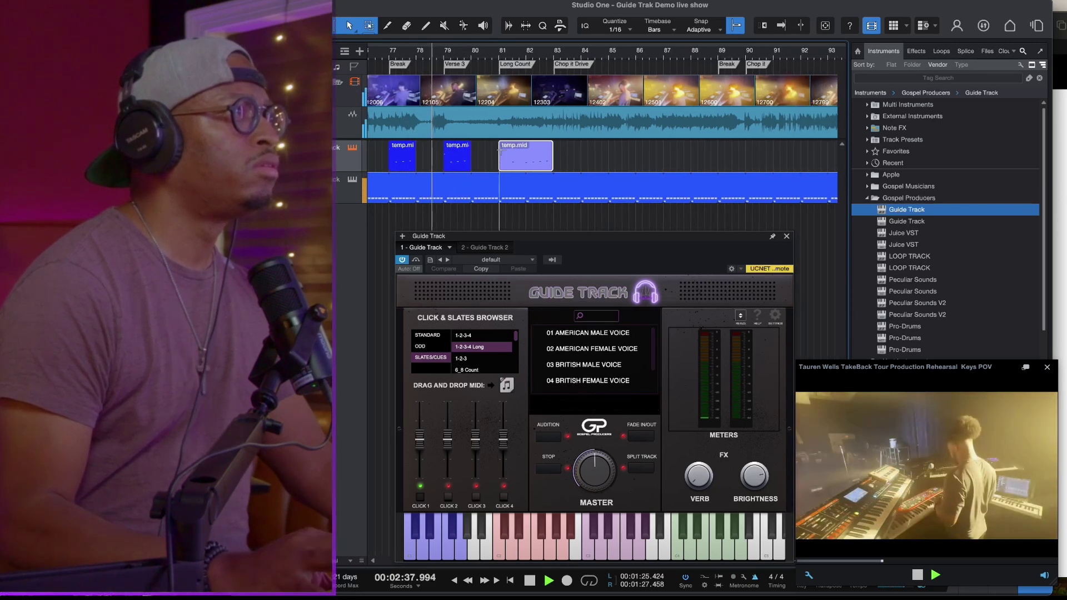
scroll(500, 149, right, 1)
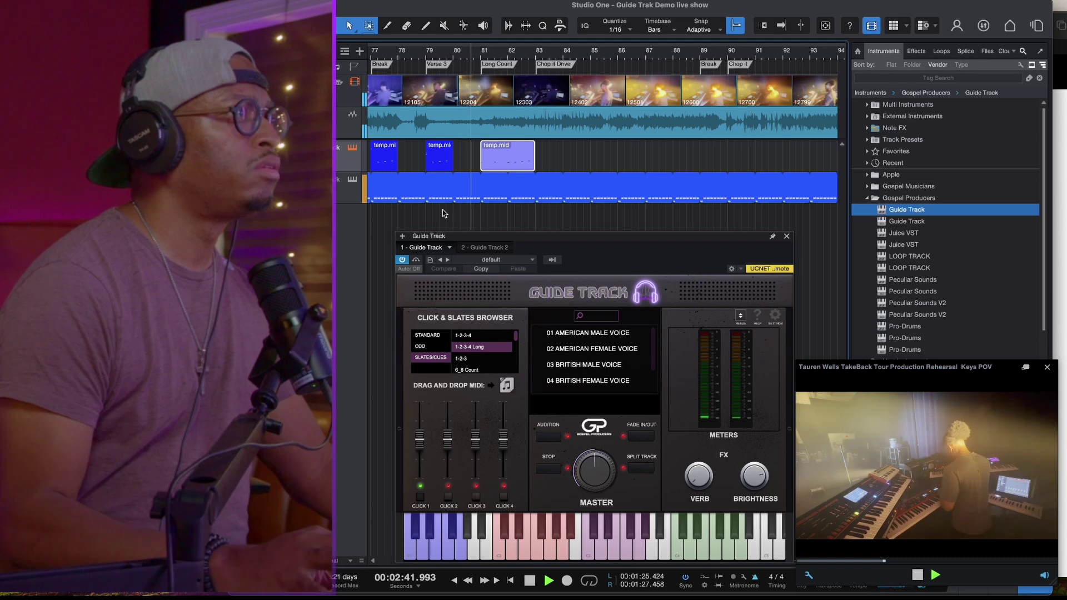
key(space)
key(p)
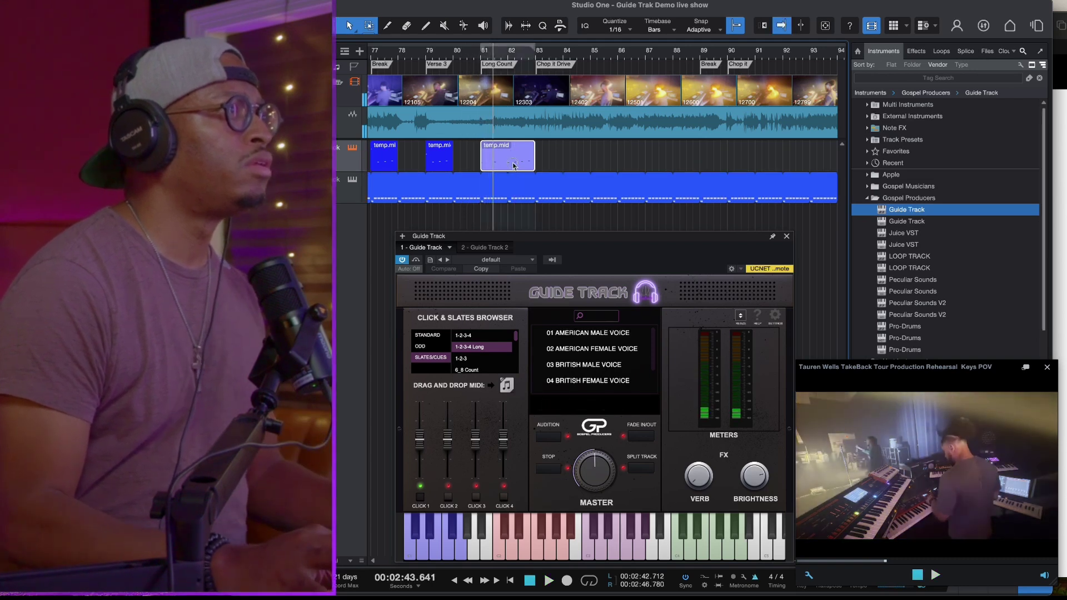
- Try starting the long count clip three, two and one beats before bar 81, playing it back to check the timing
drag(514, 165, 494, 164)
click(461, 57)
key(space)
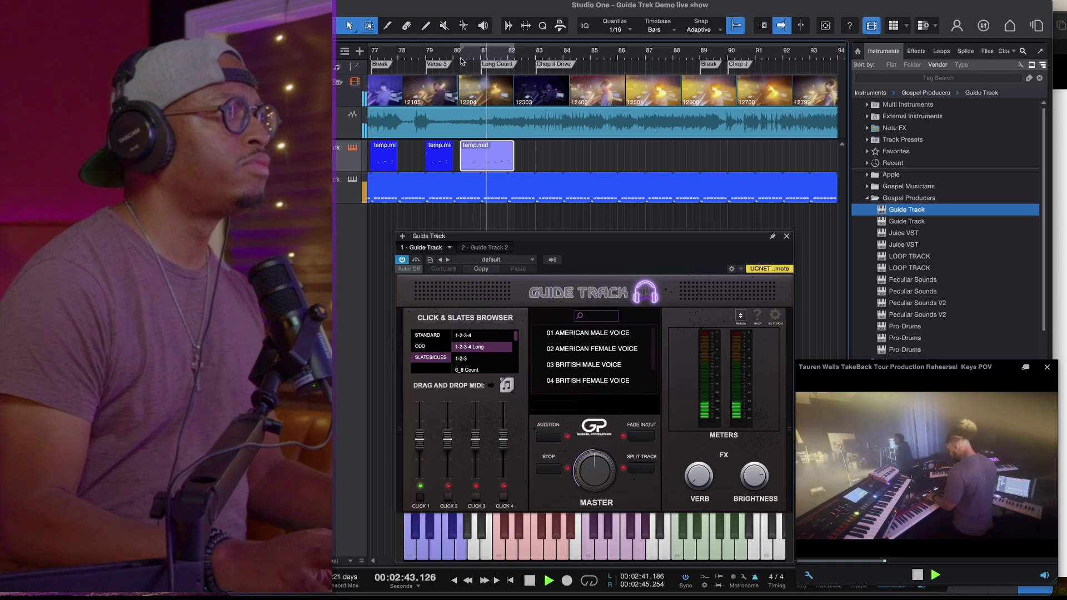
key(space)
drag(480, 164, 487, 164)
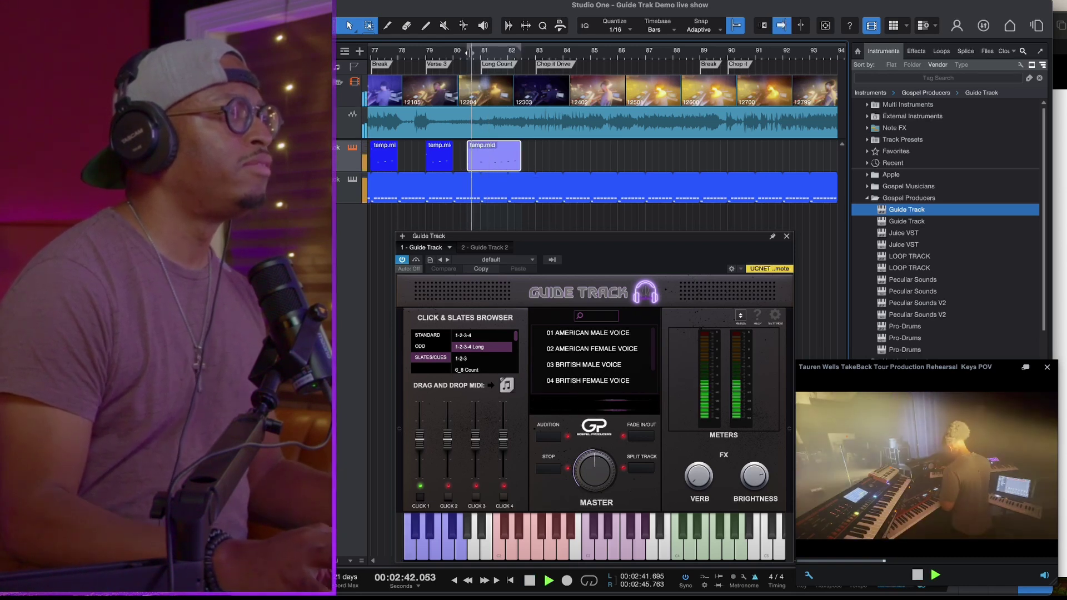
key(f)
scroll(476, 108, up, 3)
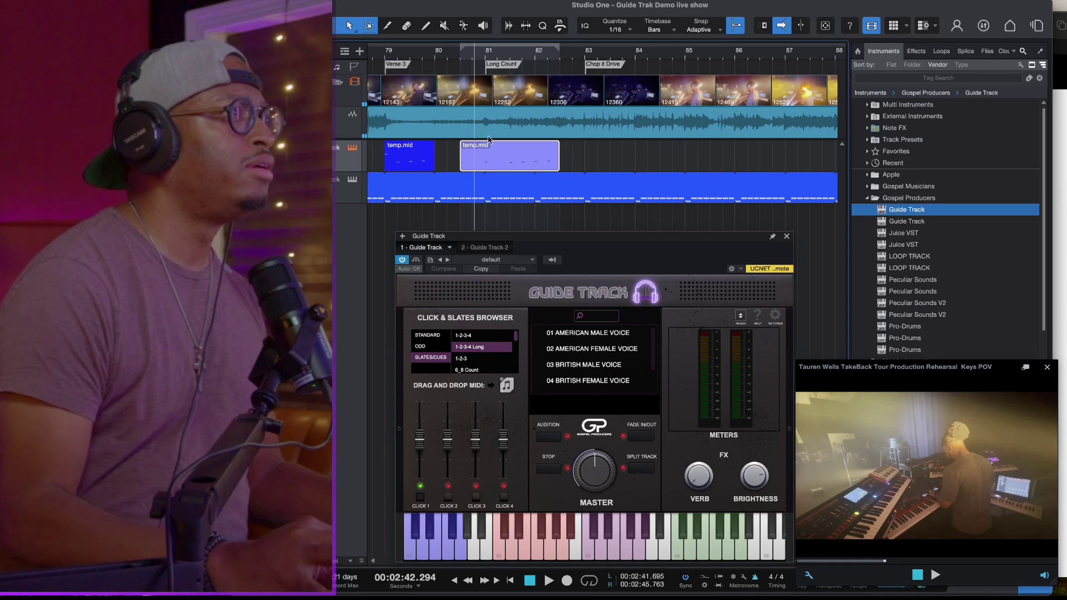
drag(489, 165, 505, 166)
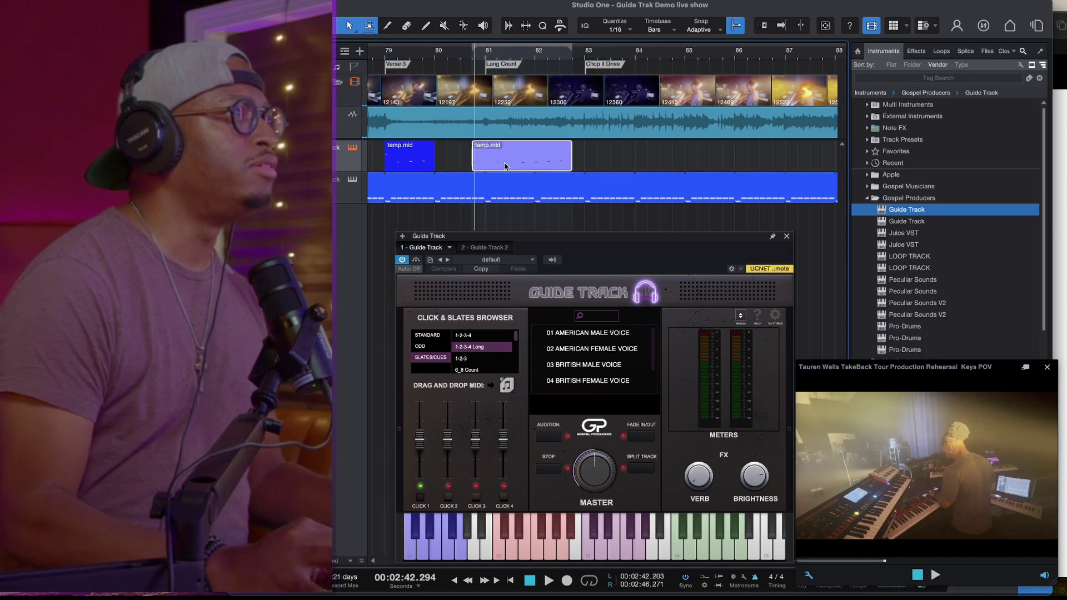
key(f)
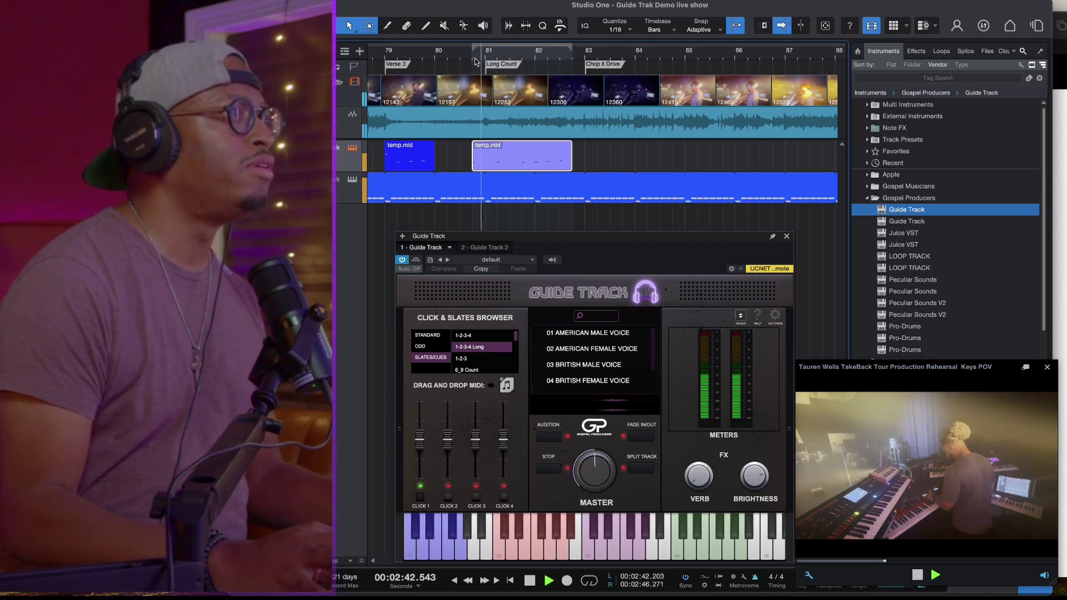
- Stop playback, move the long count clip to start at the Long Count marker, bar 81, and resume playback
key(space)
key(e)
key(e)
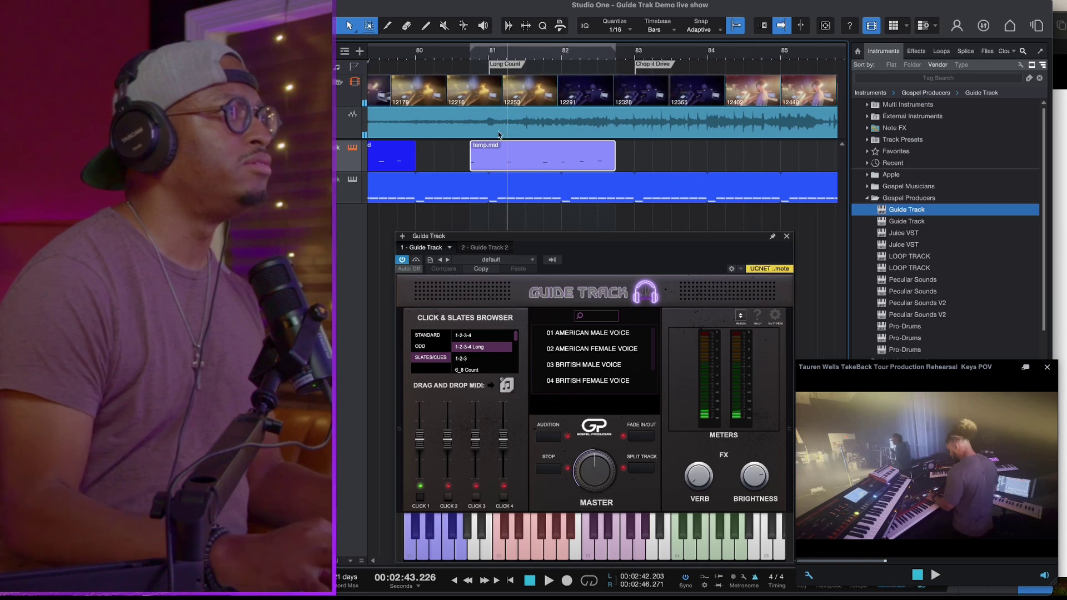
drag(496, 164, 515, 164)
key(space)
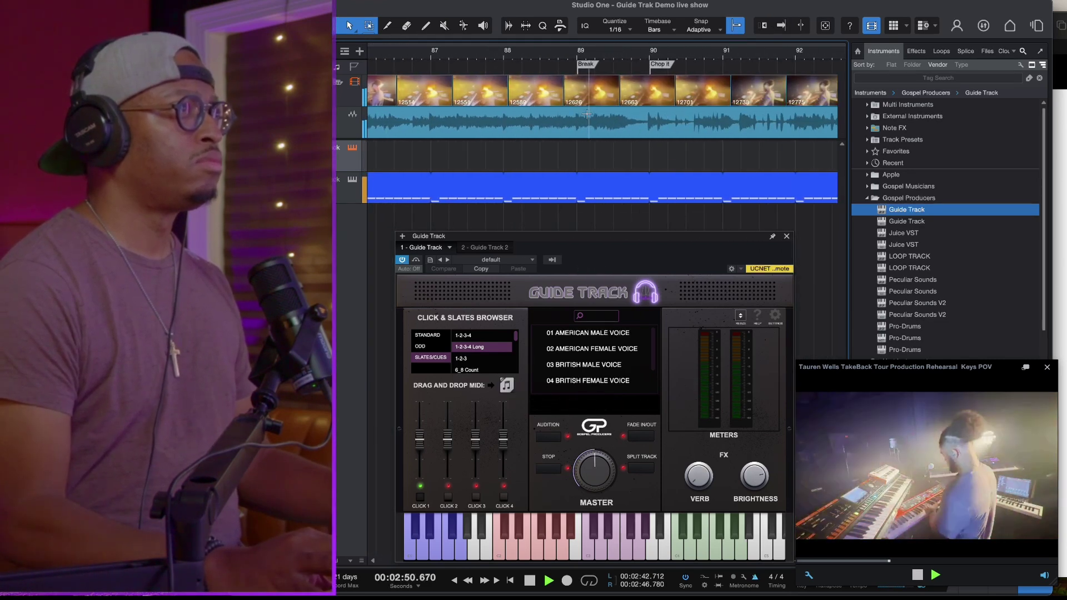
- Try placing the BREAK 4_4 cue near the Break marker at bar 89, and undo the placement
scroll(464, 361, down, 5)
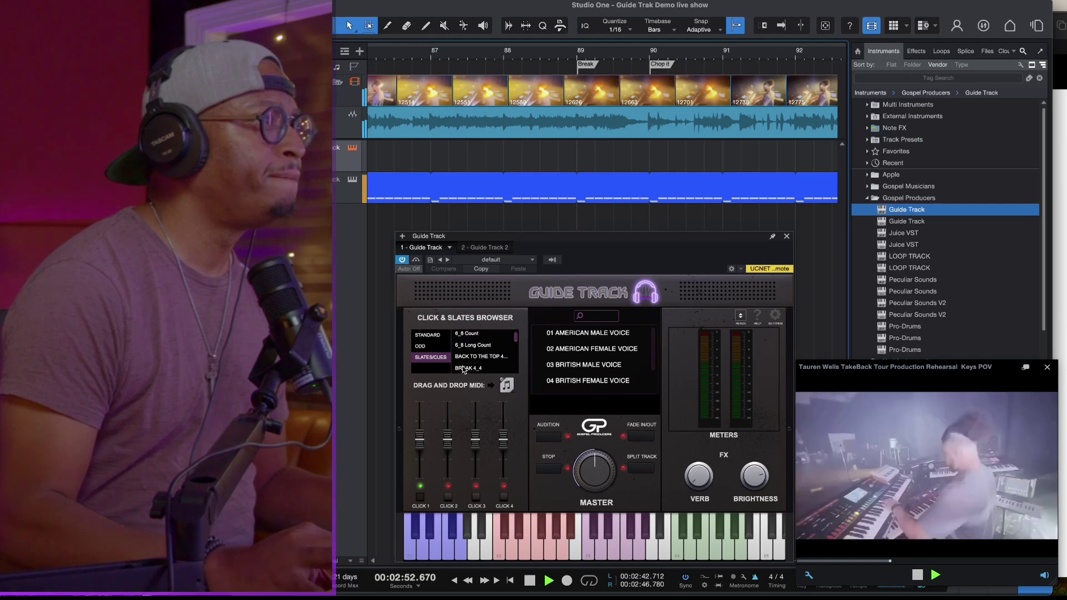
click(468, 350)
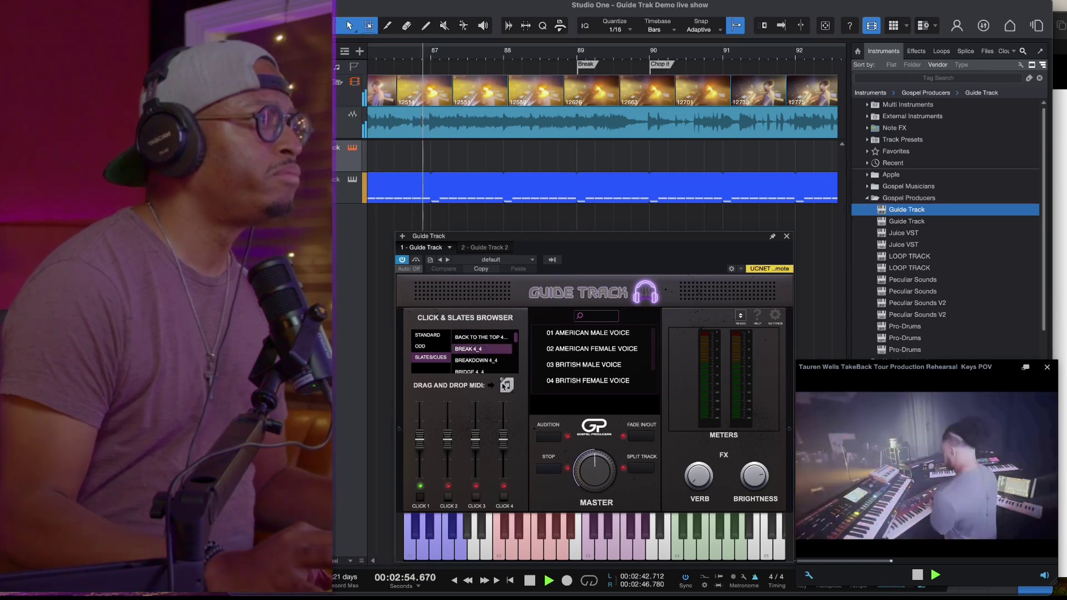
drag(504, 385, 595, 165)
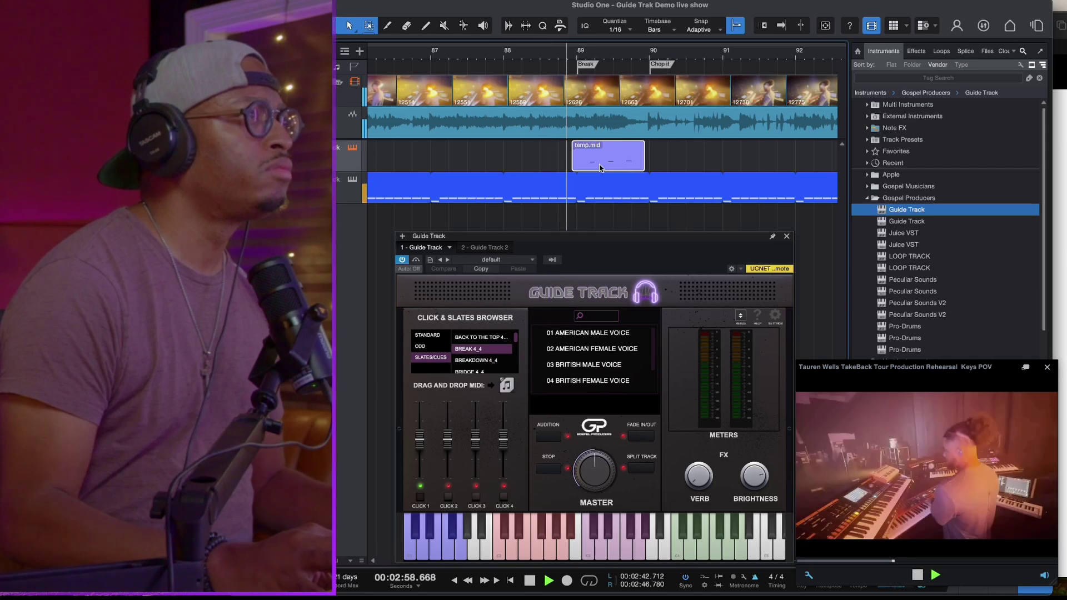
key(space)
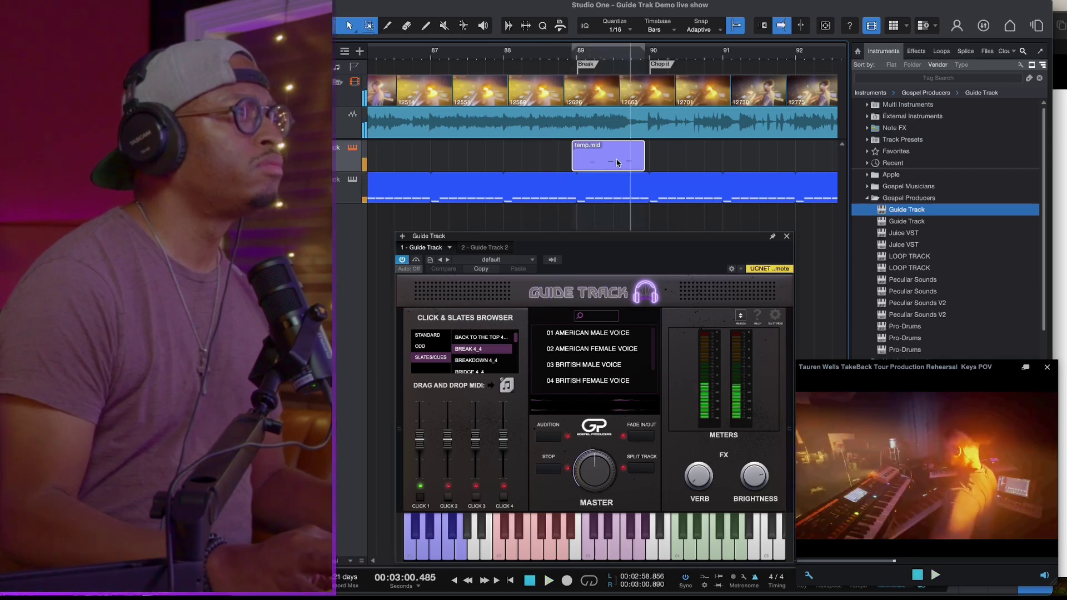
key(ctrl+z)
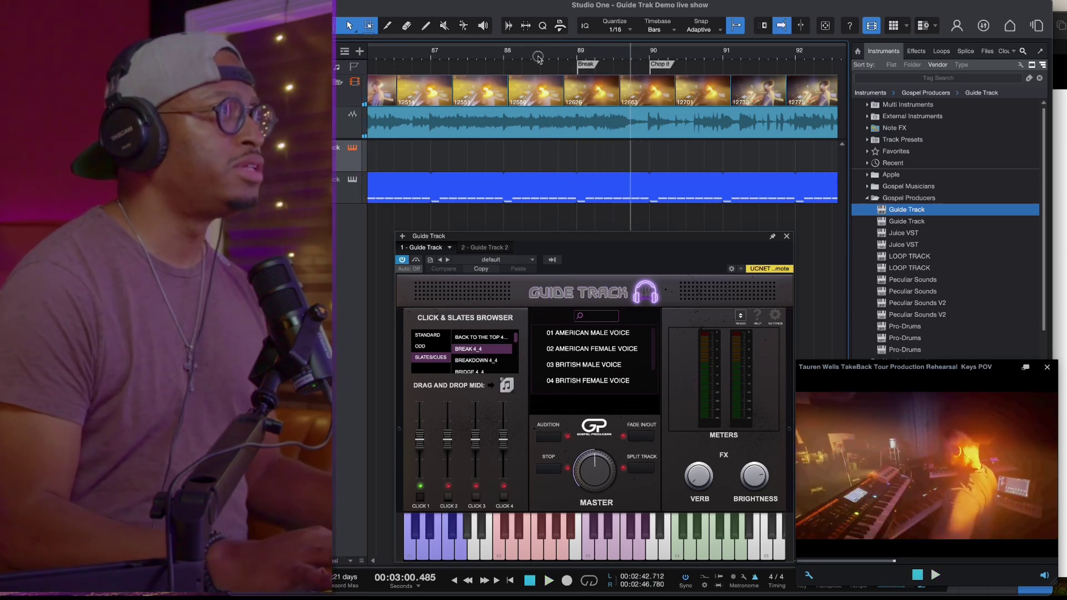
- Rehearse from before bar 89 and record played cues over the Break and Chop It markers, bars 89 and 90
click(542, 60)
key(space)
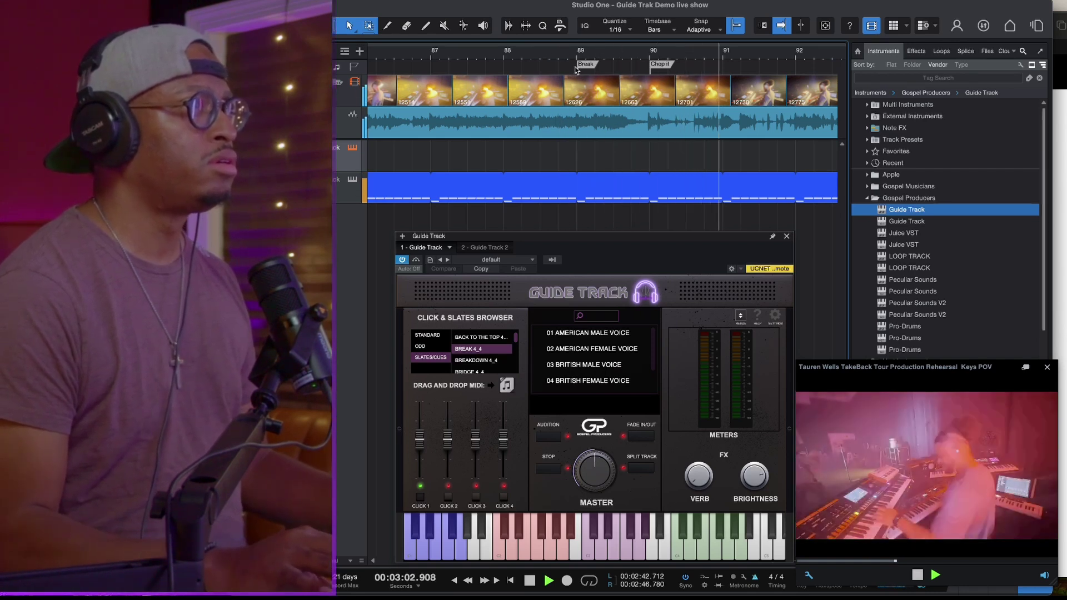
key(space)
click(545, 60)
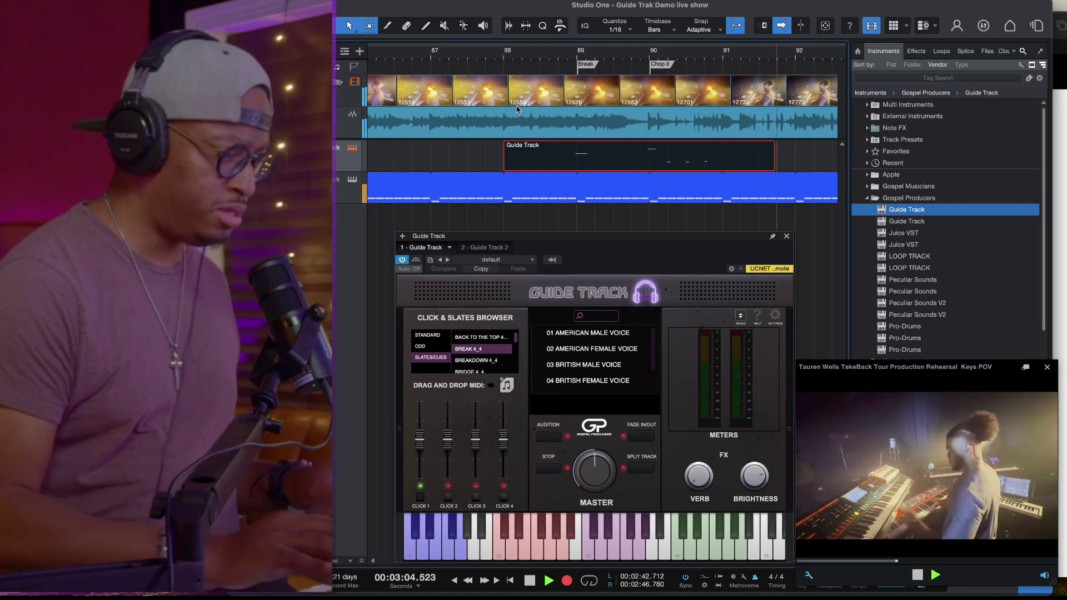
key(KP_Multiply)
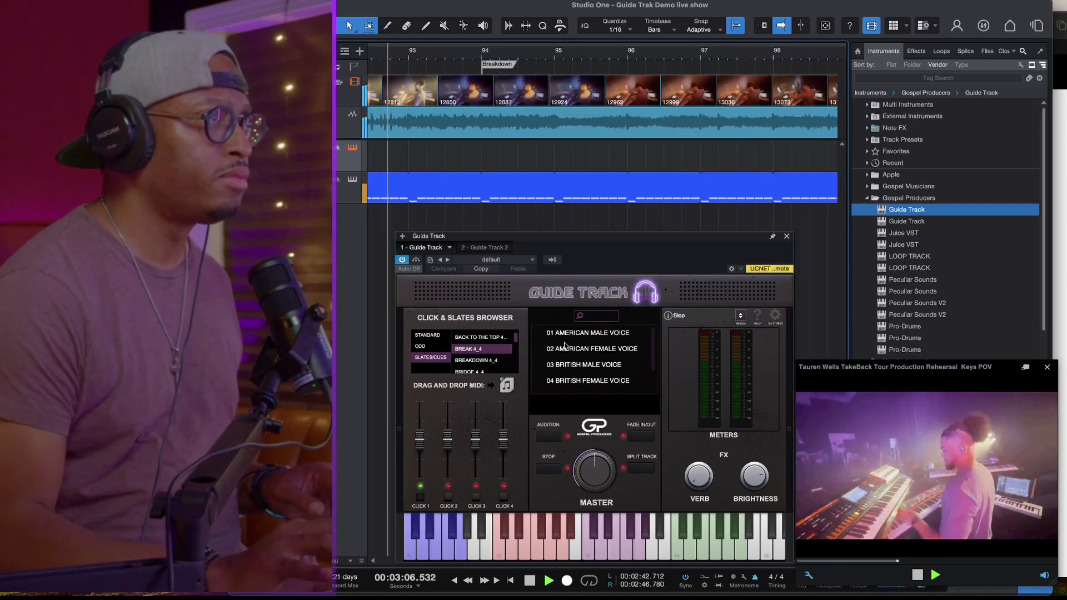
- Place the BREAKDOWN 4_4 cue at the Breakdown marker, bar 94, on the first Guide Track's track
click(492, 363)
drag(506, 386, 504, 164)
- Try recording a played cue at the Chop It Break marker, bar 99, undo the take and return the playhead to before bar 97
click(456, 54)
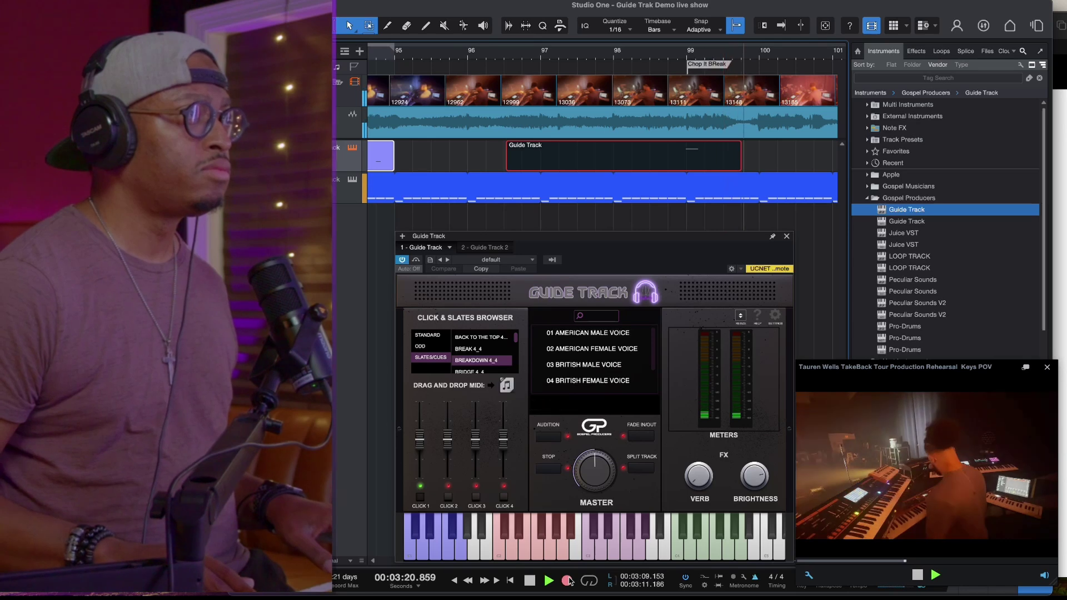
key(space)
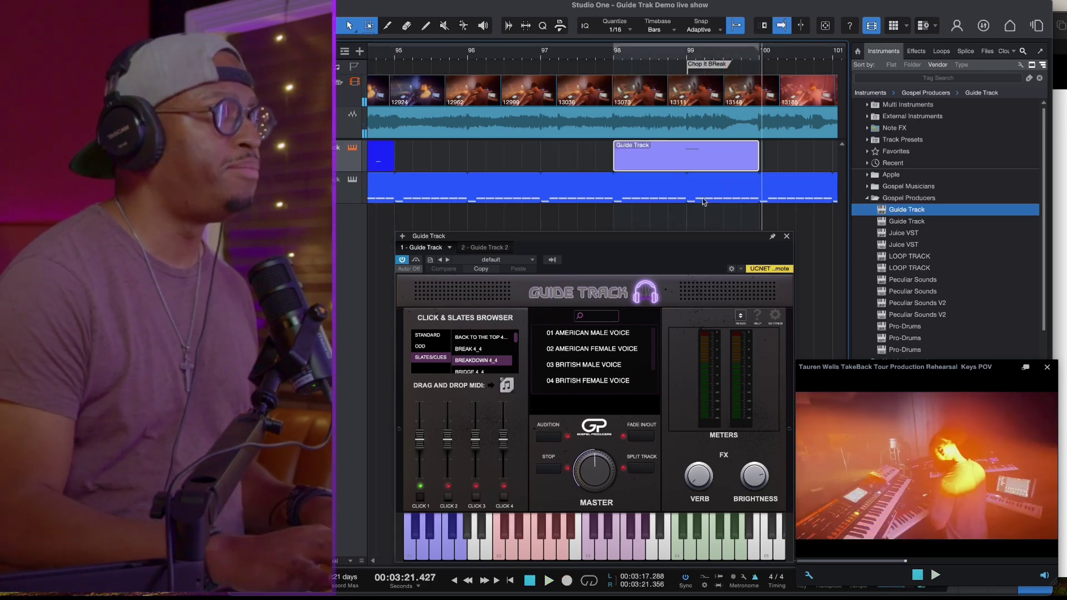
key(ctrl+z)
click(532, 63)
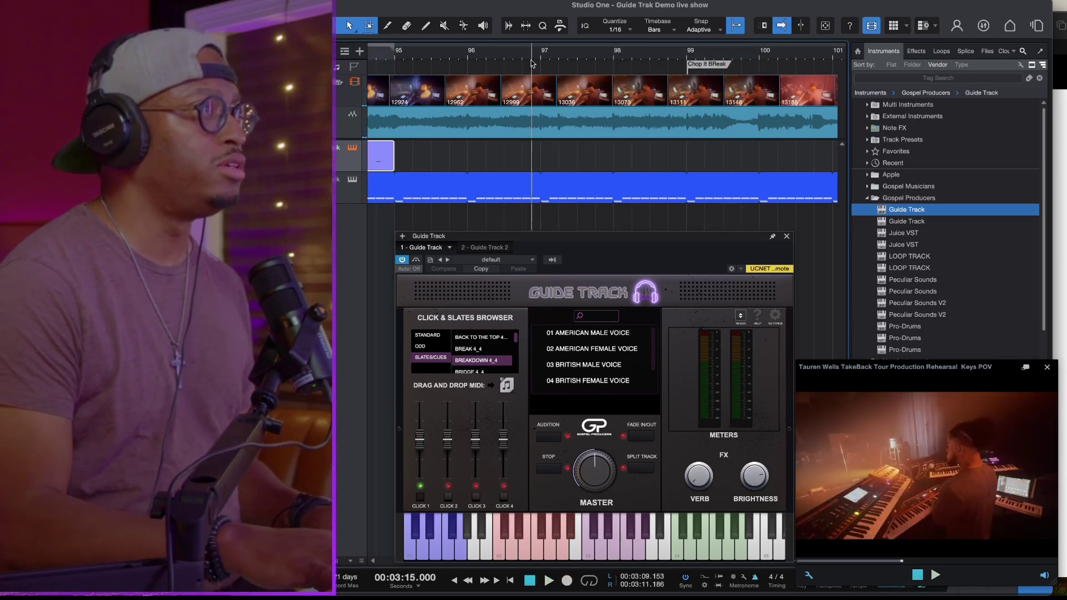
- Record played cues leading into the Chop It Break marker and trim the take to end at bar 99
key(KP_Multiply)
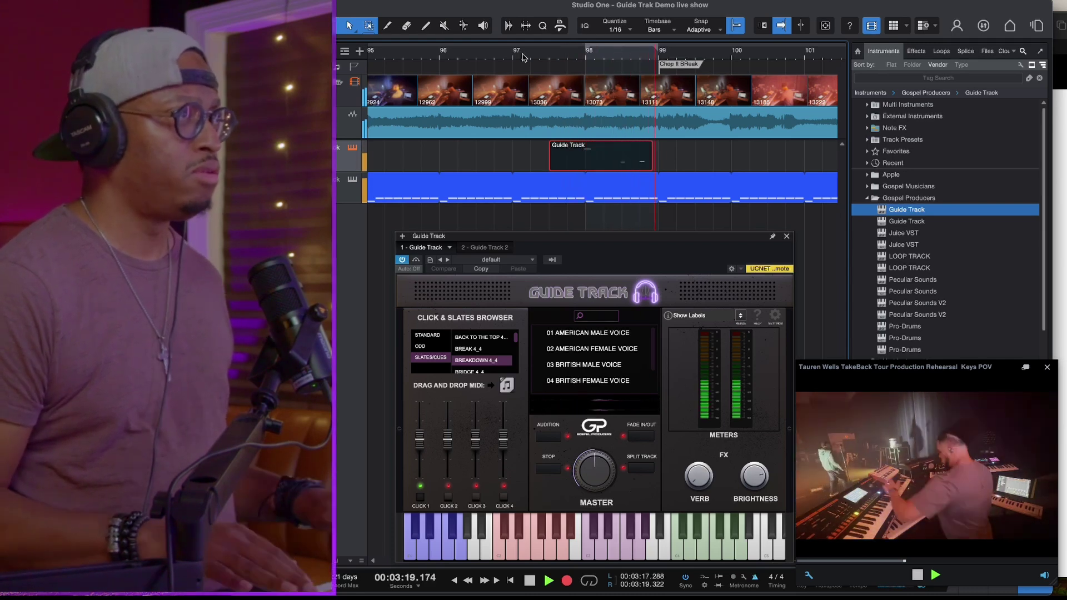
key(space)
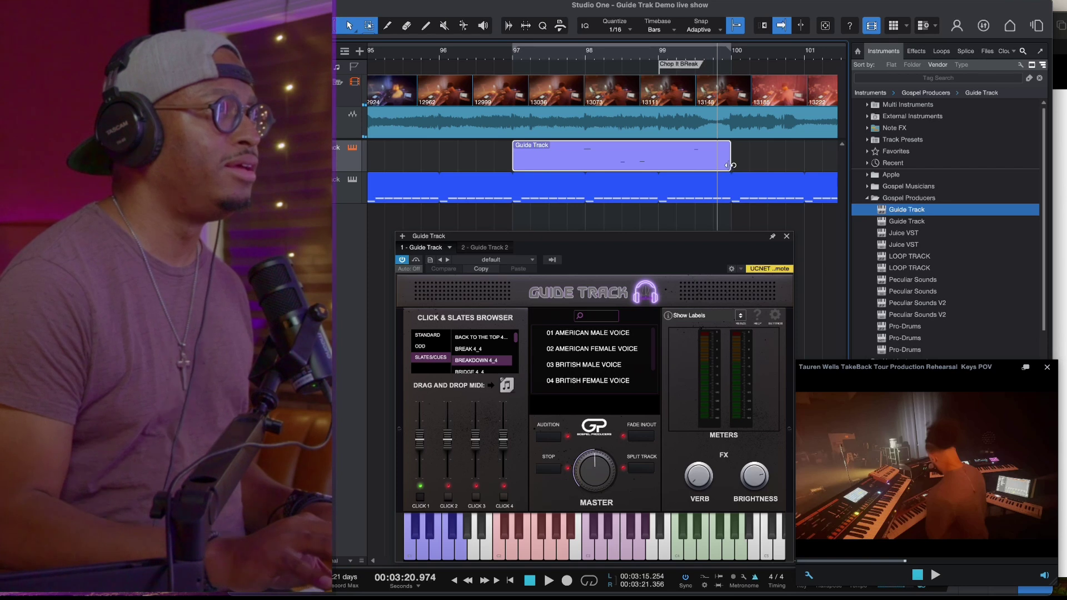
drag(728, 165, 658, 165)
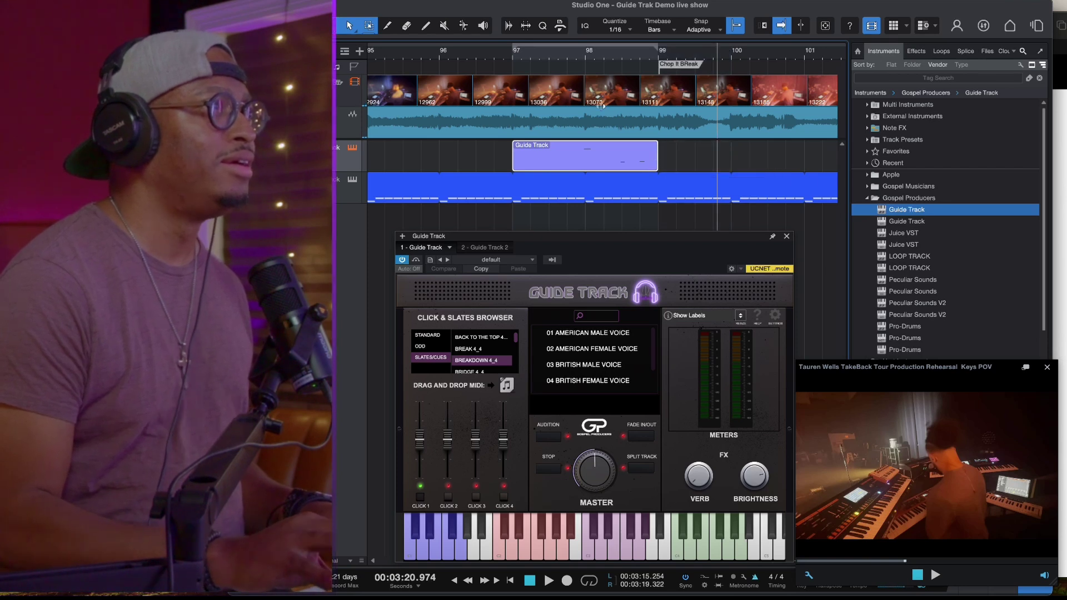
click(573, 54)
key(space)
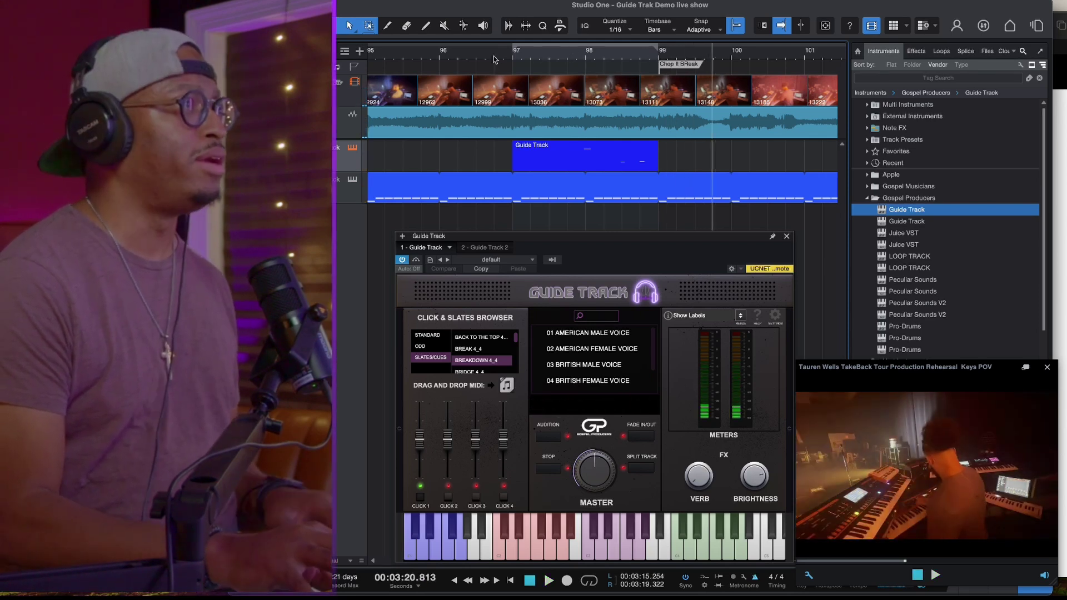
- Record a second take of the played cues across the Chop It Break marker, bar 99, and play the section back
key(KP_Multiply)
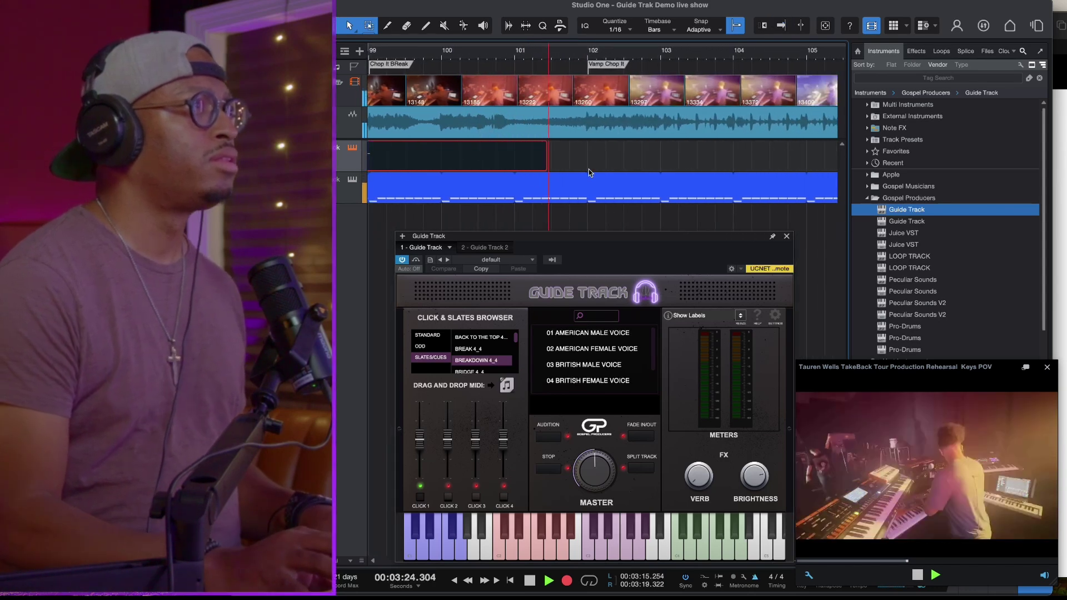
key(space)
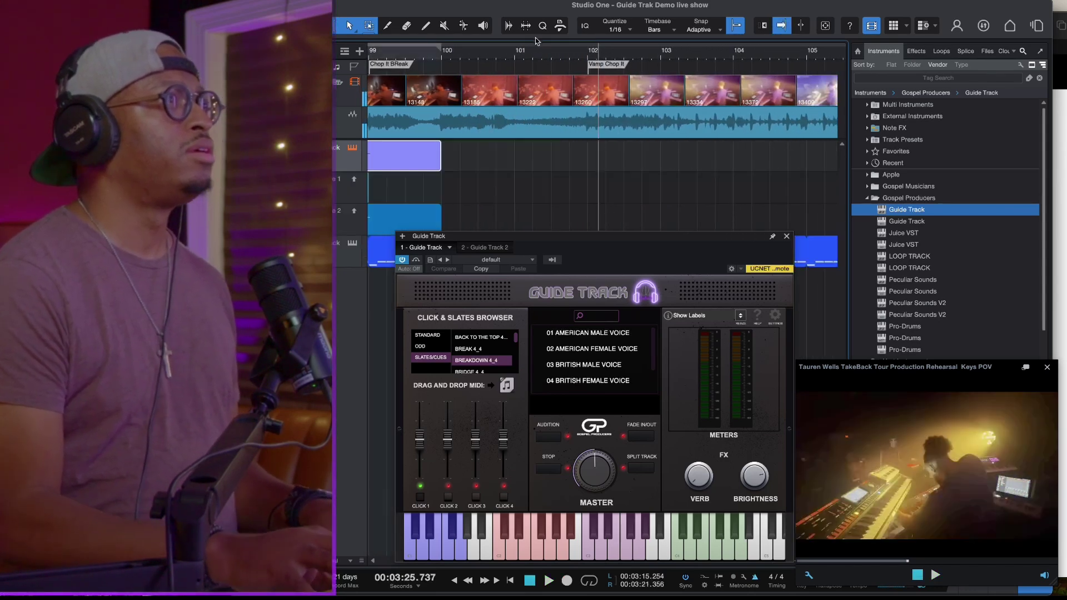
key(space)
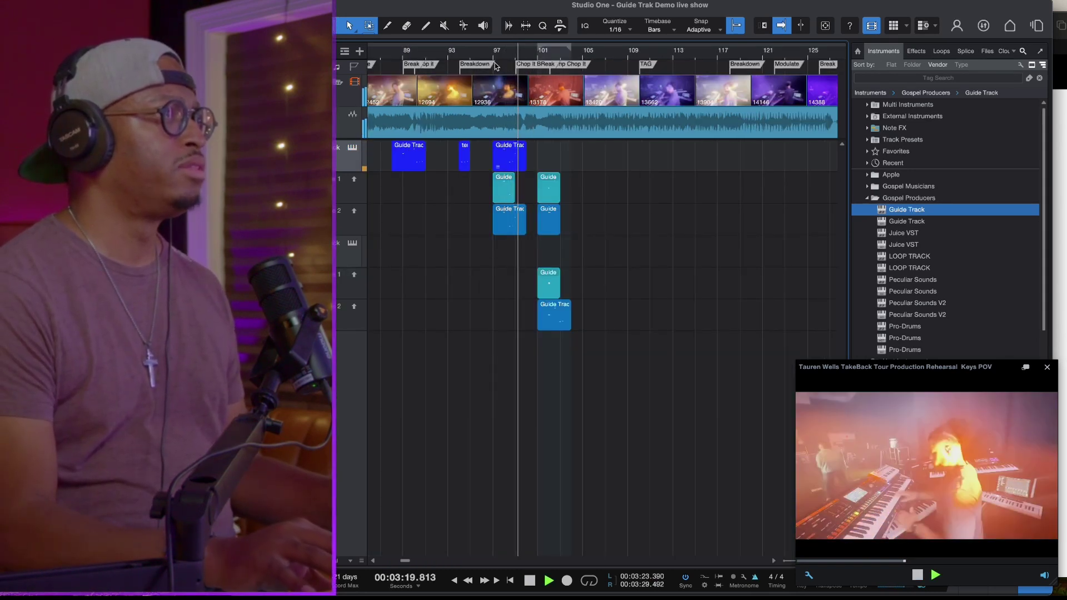
- Record a played cue on the first Guide Track's track around the Vamp Chop It marker, bar 102
key(e)
key(e)
key(e)
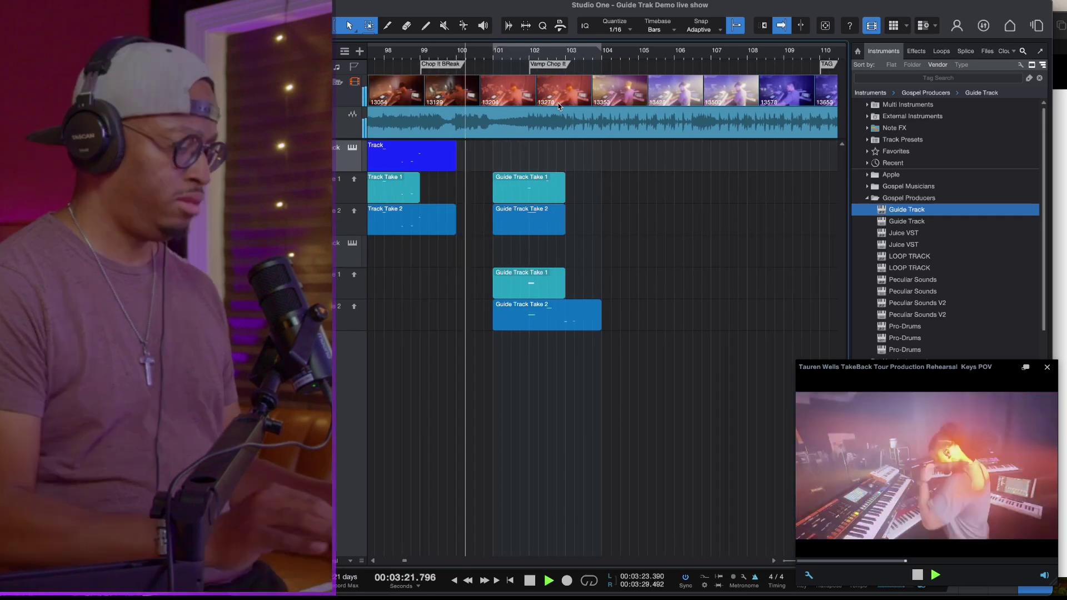
key(KP_Multiply)
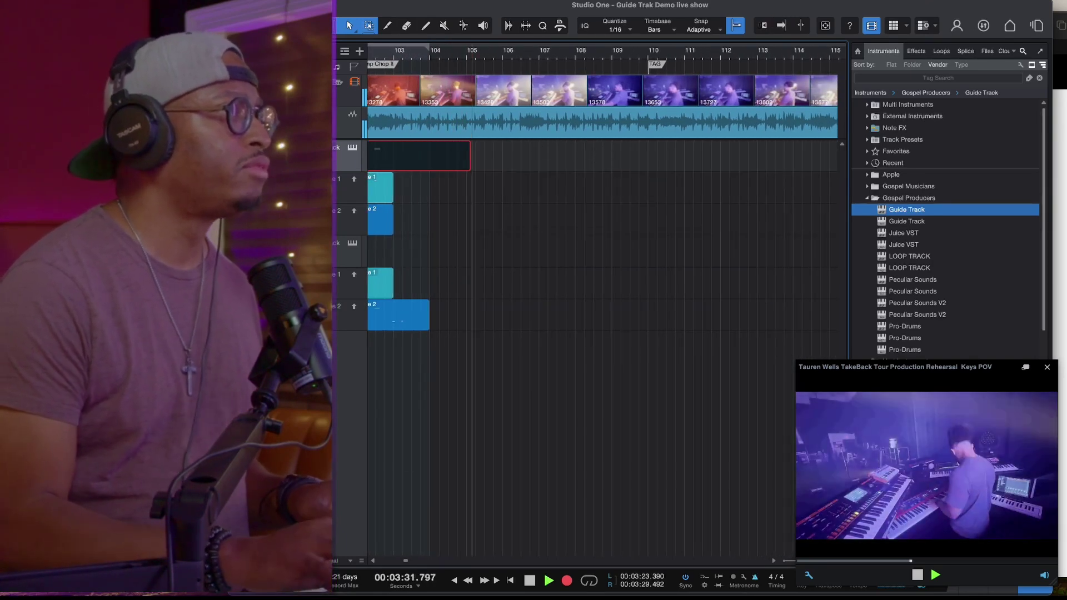
- Place the TAG 4_4 cue at the Tag marker, bar 110, on the first Guide Track's track and end the recording
click(353, 148)
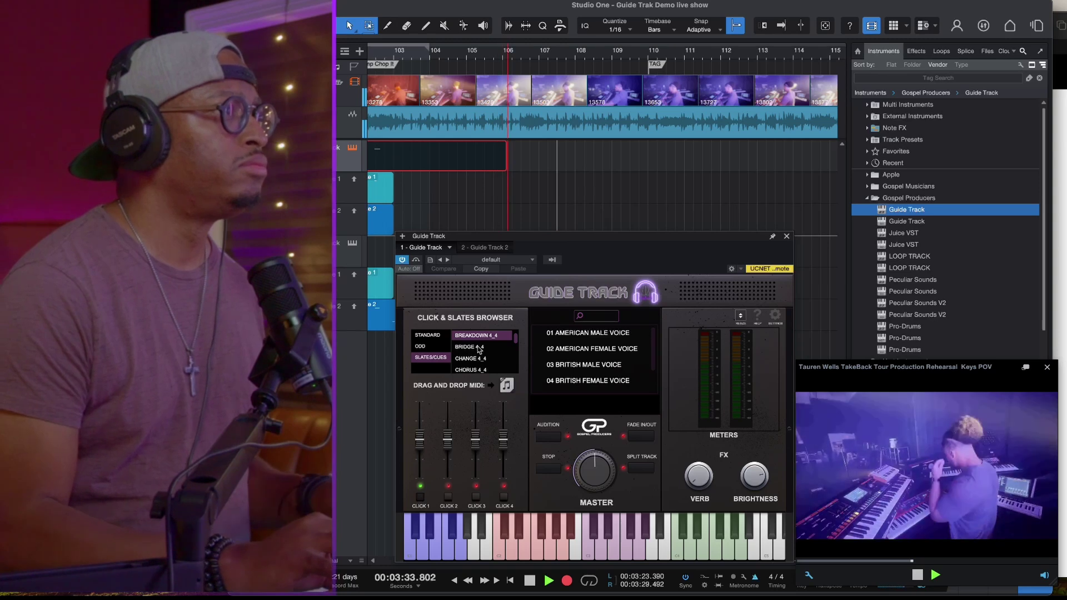
scroll(477, 351, down, 2)
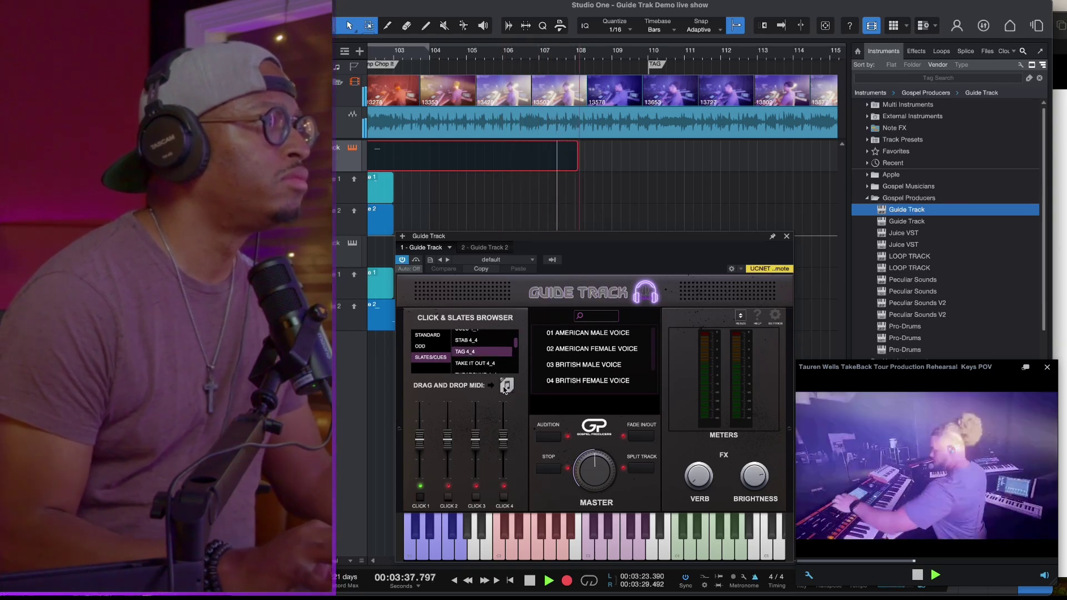
drag(505, 385, 667, 161)
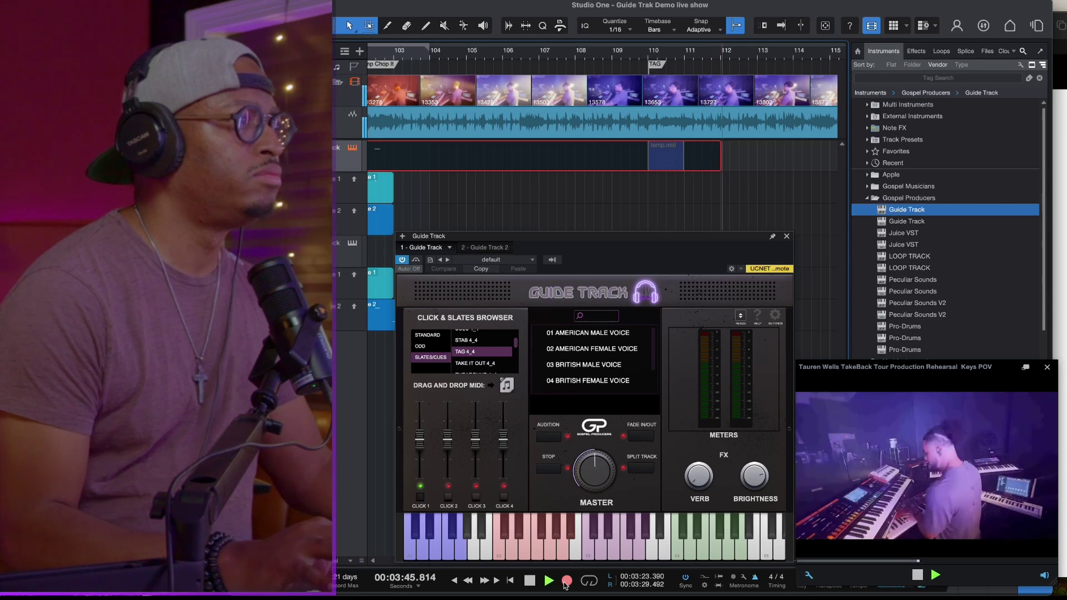
click(566, 582)
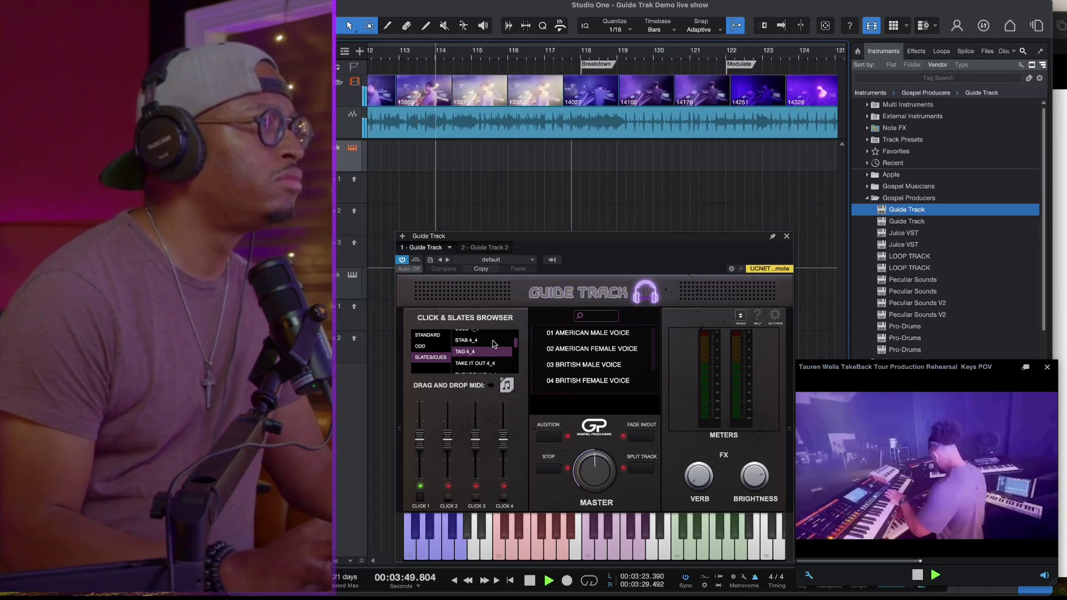
- Place the BREAKDOWN 4_4 cue at the Breakdown marker, bar 118, on the first Guide Track's track
scroll(493, 344, up, 4)
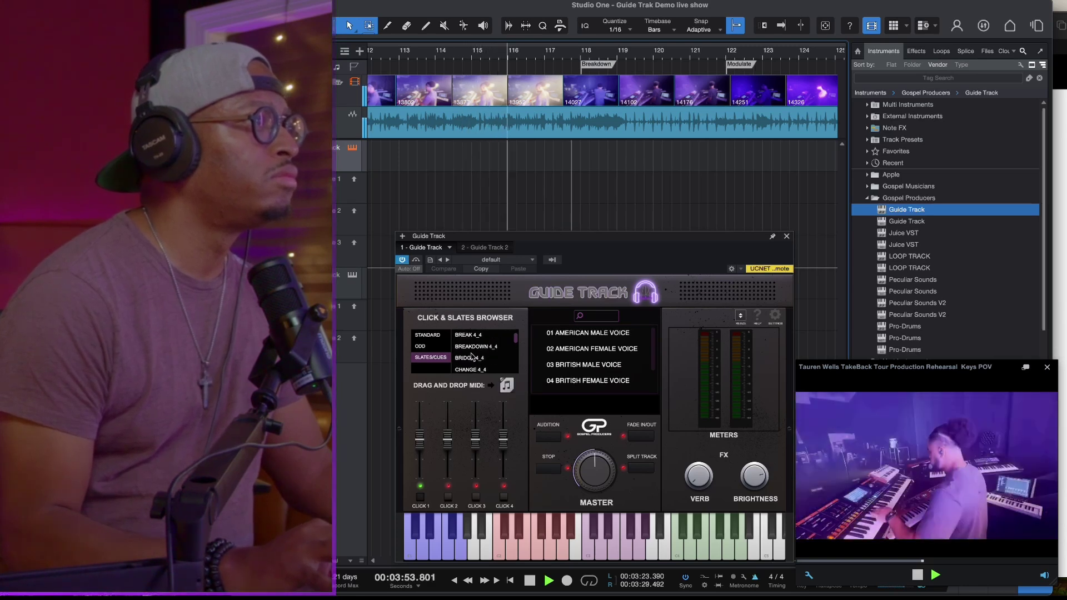
click(472, 357)
drag(506, 384, 585, 151)
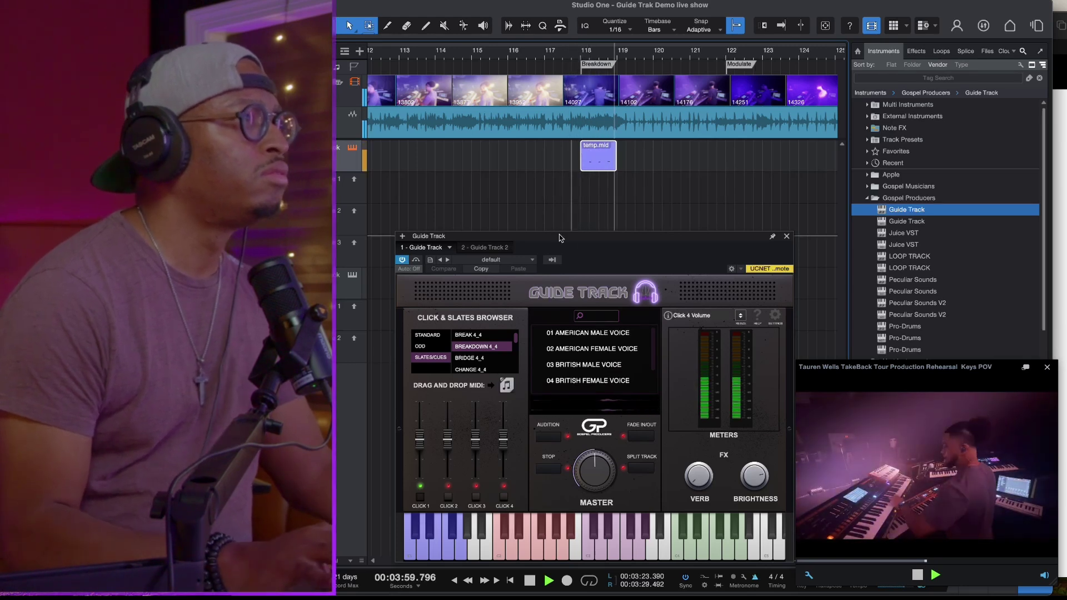
- Place the MODULATE 4_4 cue at the Modulate marker, bar 122, on the first Guide Track's track
scroll(470, 361, down, 3)
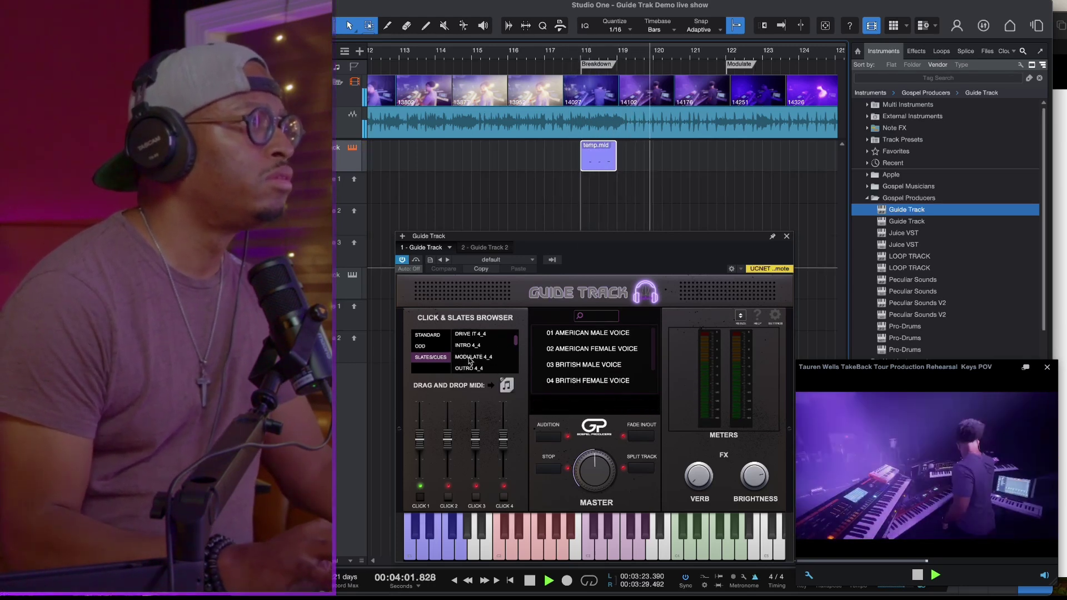
click(472, 341)
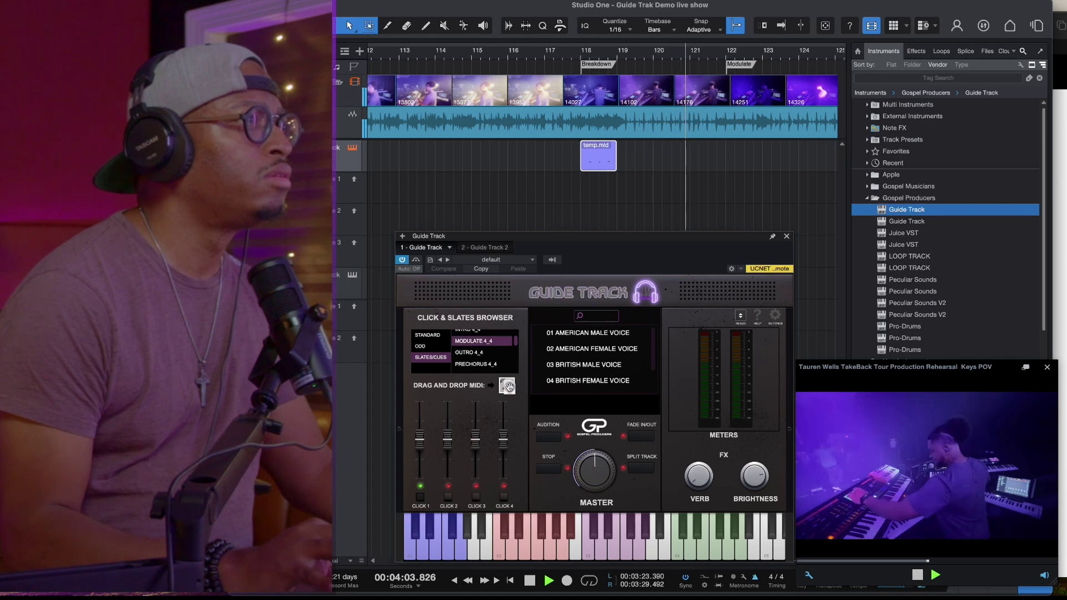
drag(507, 387, 745, 169)
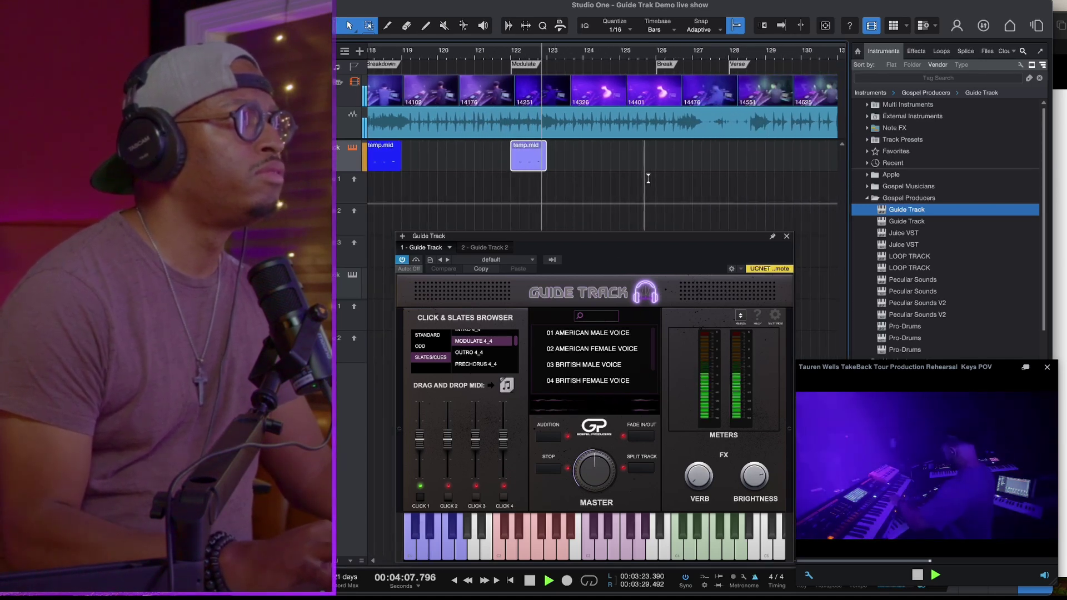
- Place the BREAK 4_4 cue at the Break marker, aligned to bar 126, and play the section back
scroll(485, 344, up, 3)
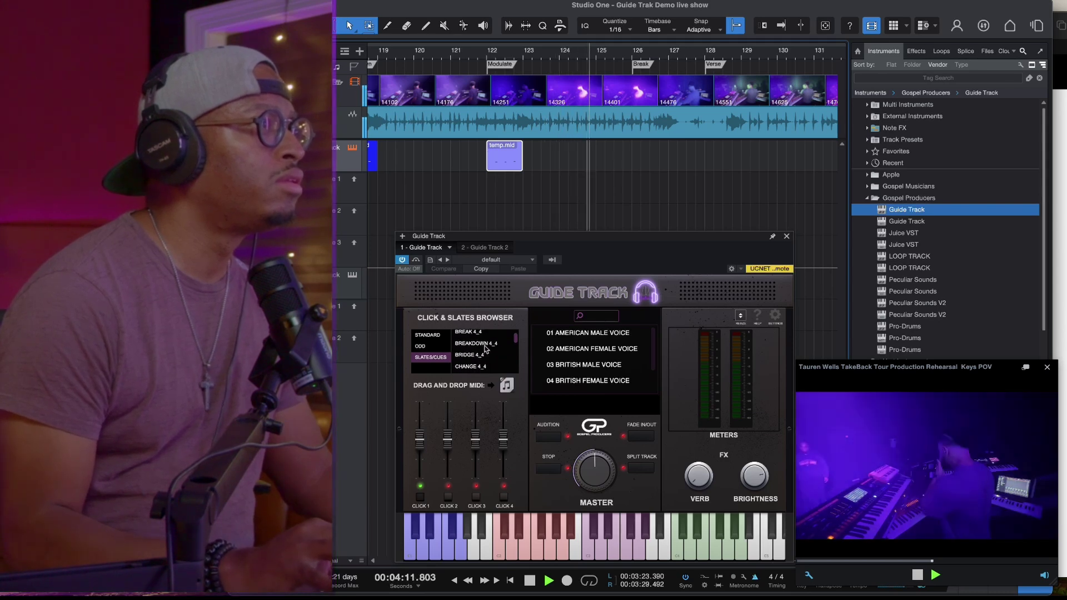
drag(507, 385, 660, 162)
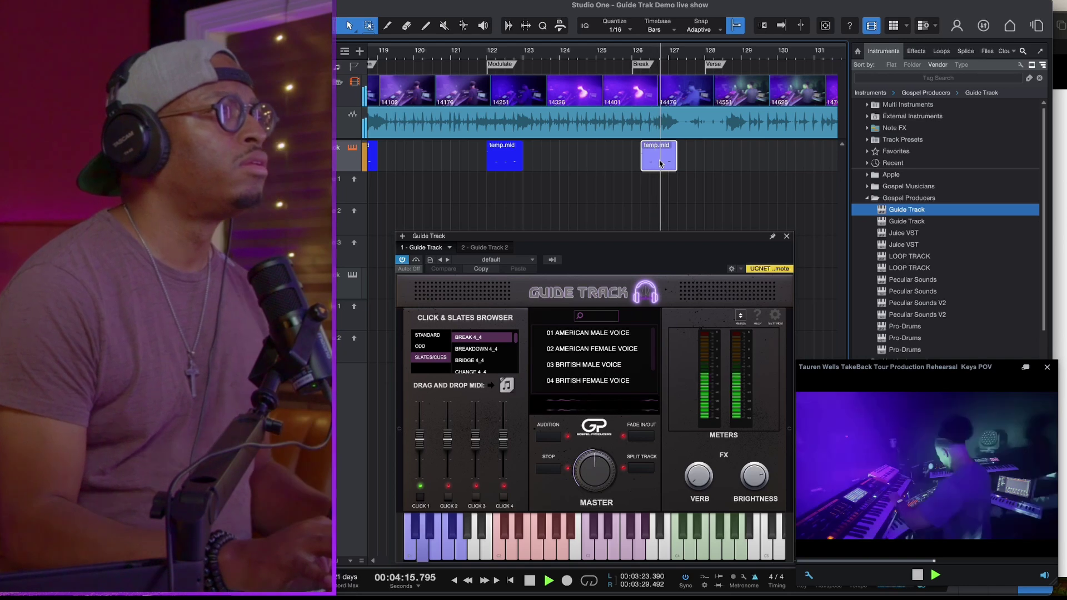
key(p)
key(space)
key(slash)
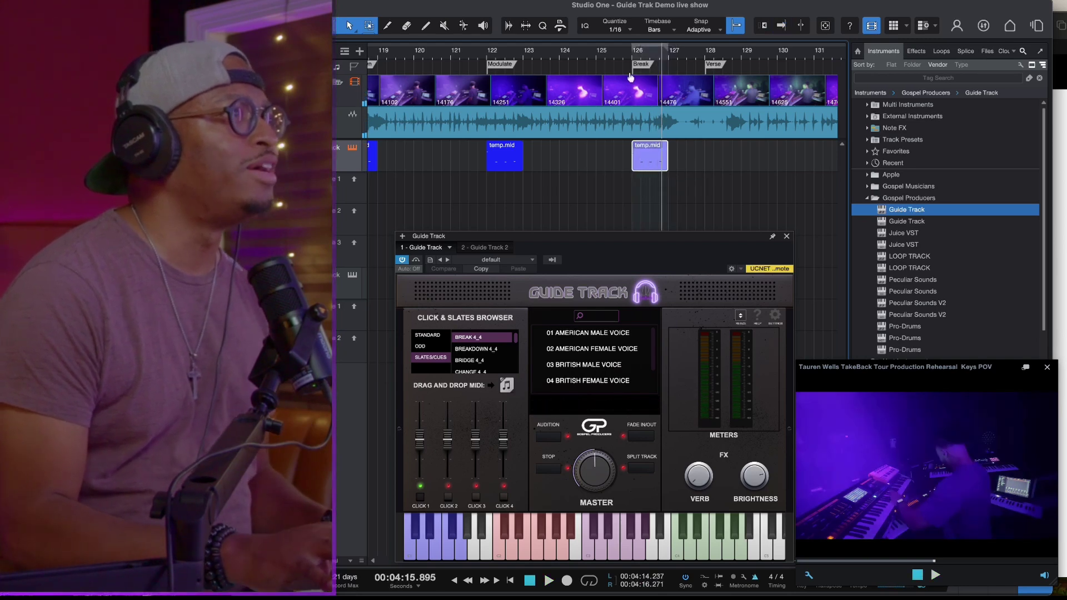
key(slash)
key(space)
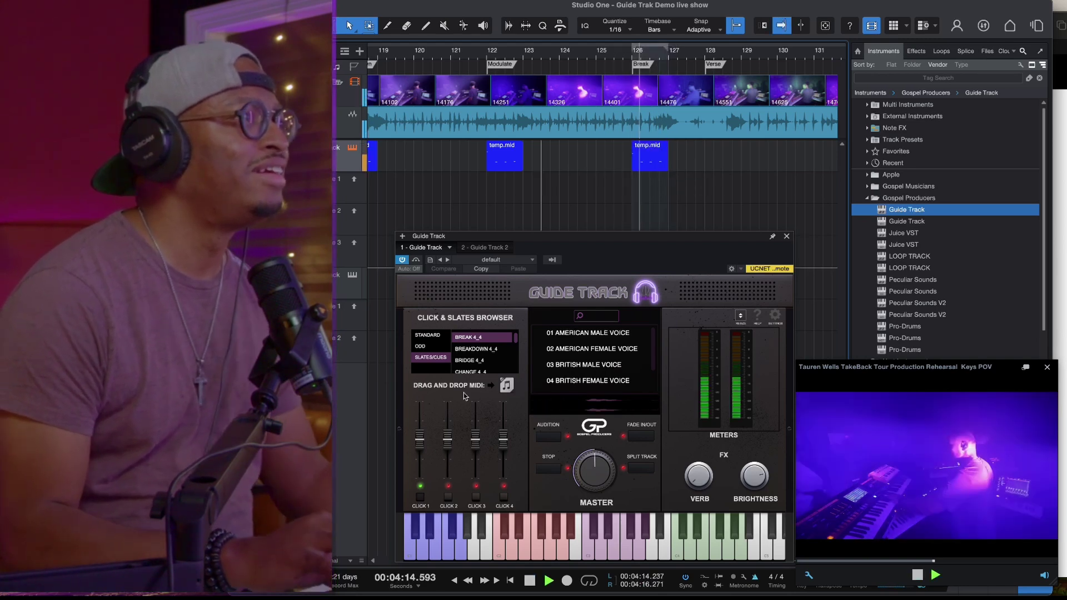
- Place the VERSE 4_4 cue at the Verse marker, bar 128, on the first Guide Track's track
scroll(476, 367, down, 3)
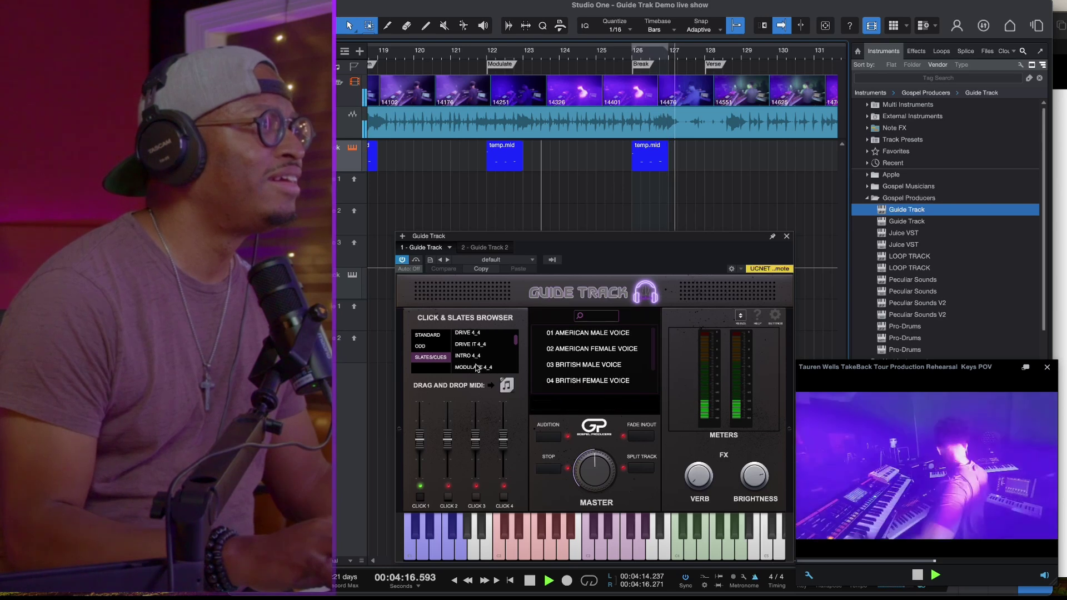
scroll(476, 367, down, 1)
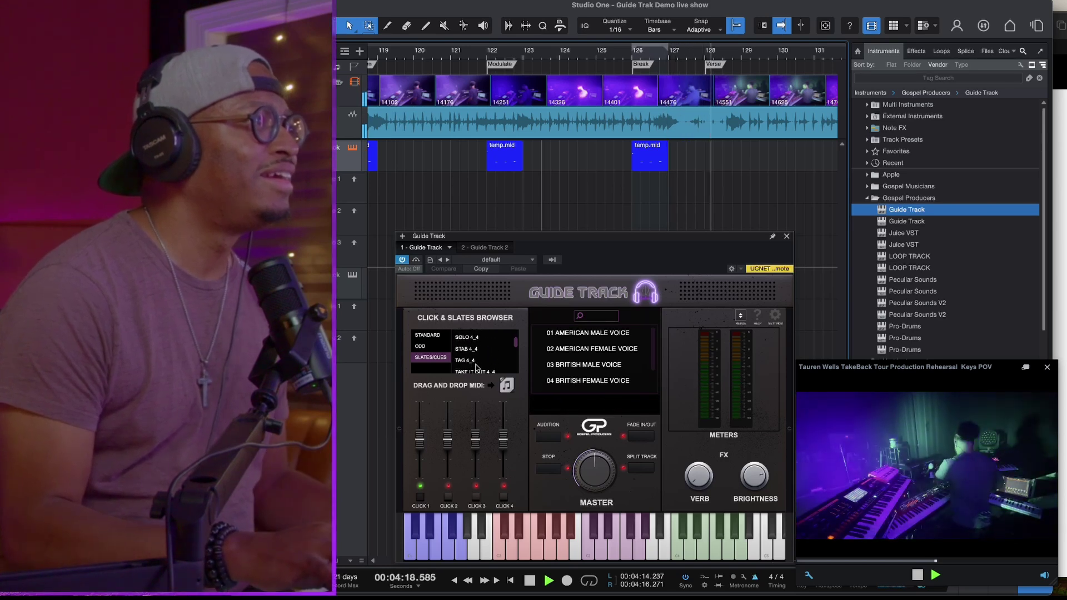
scroll(476, 367, down, 2)
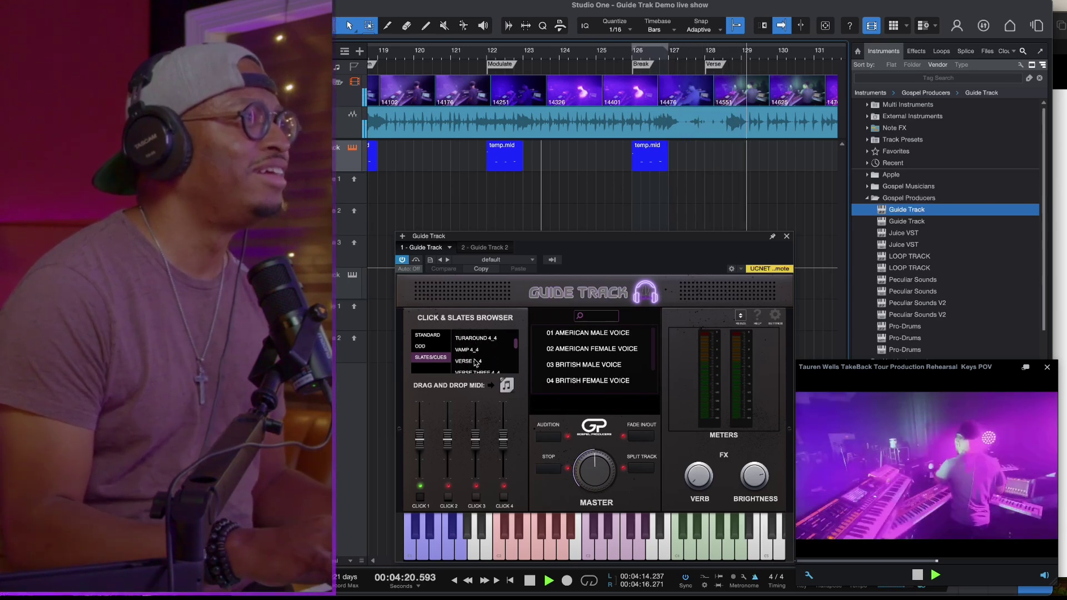
click(476, 362)
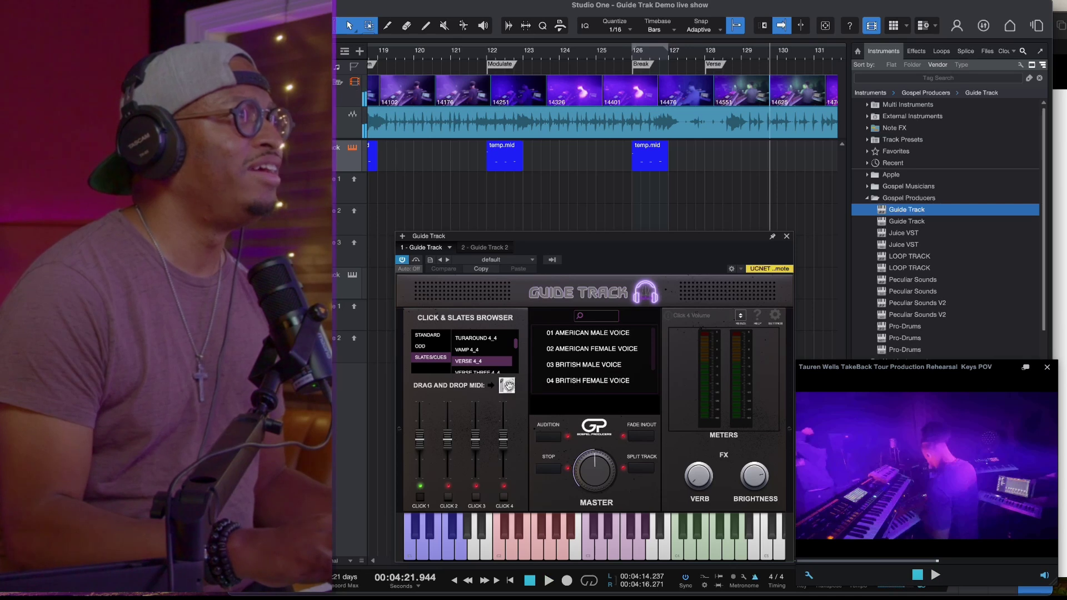
drag(507, 385, 728, 151)
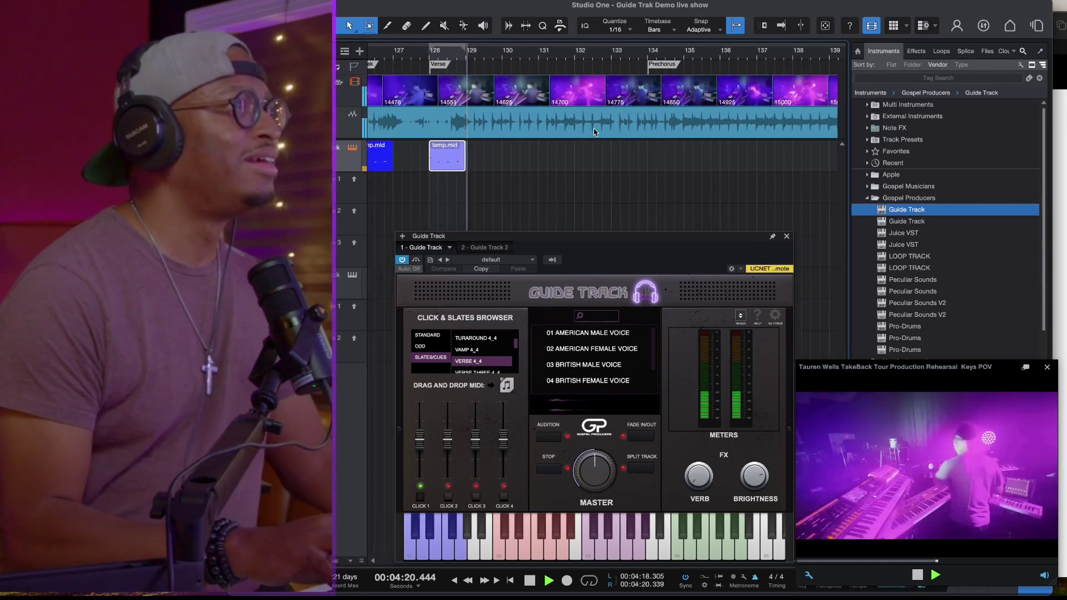
- Place the Prechorus 4_4 Long cue on the first Guide Track's track, starting at bar 133, one bar before the Prechorus marker
scroll(481, 354, down, 4)
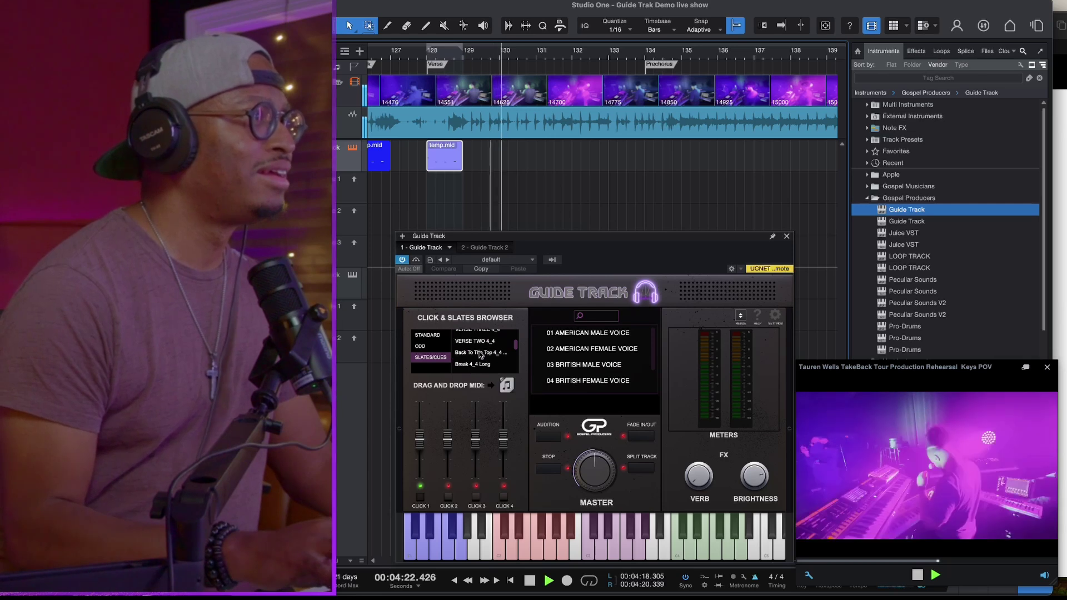
scroll(481, 356, down, 2)
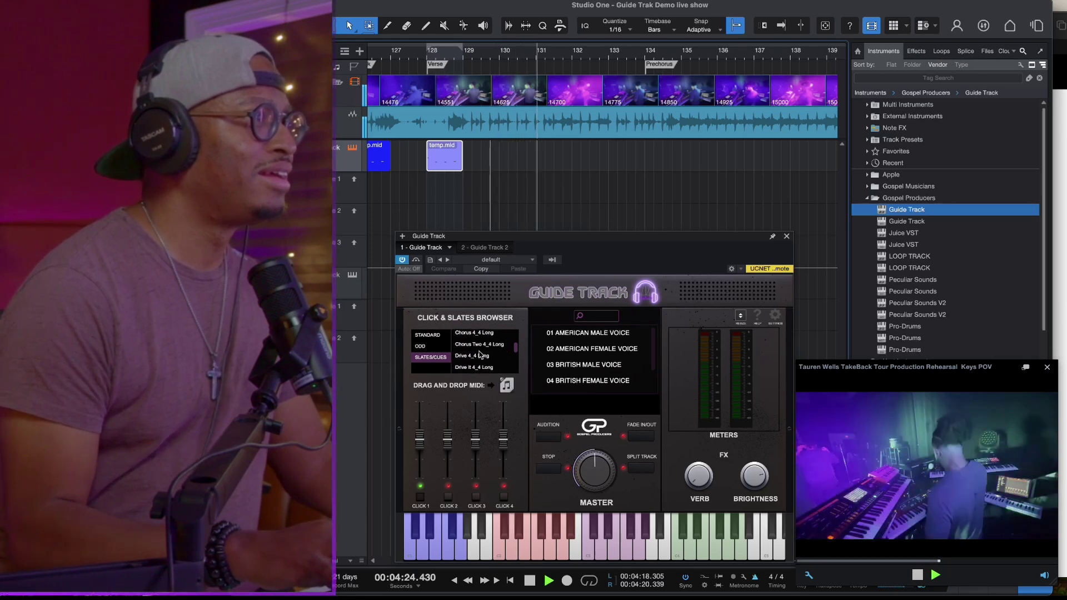
scroll(481, 354, down, 2)
scroll(481, 354, down, 1)
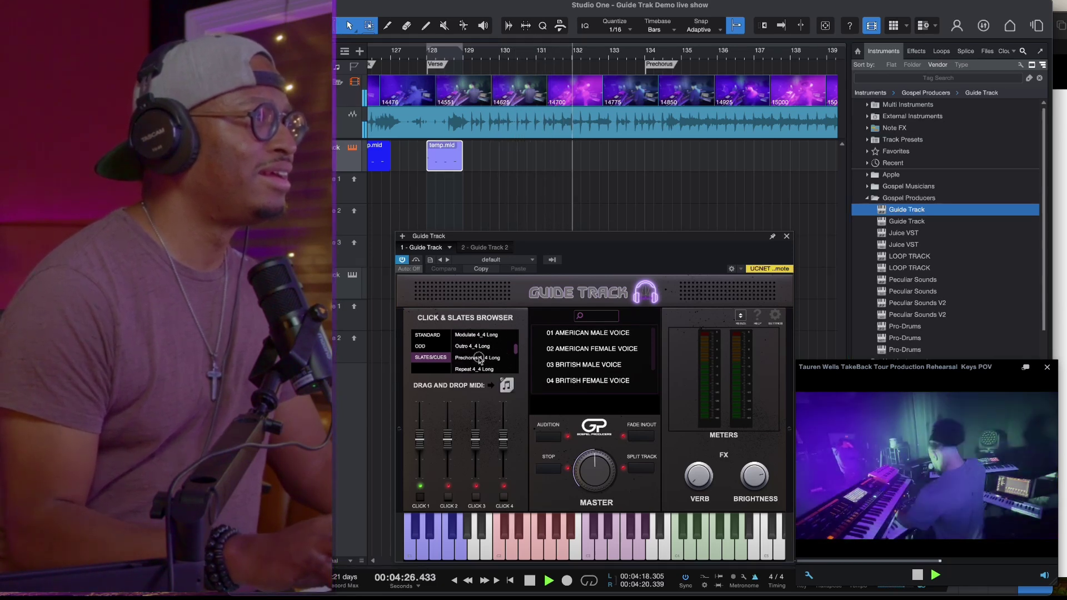
click(480, 357)
drag(506, 385, 667, 154)
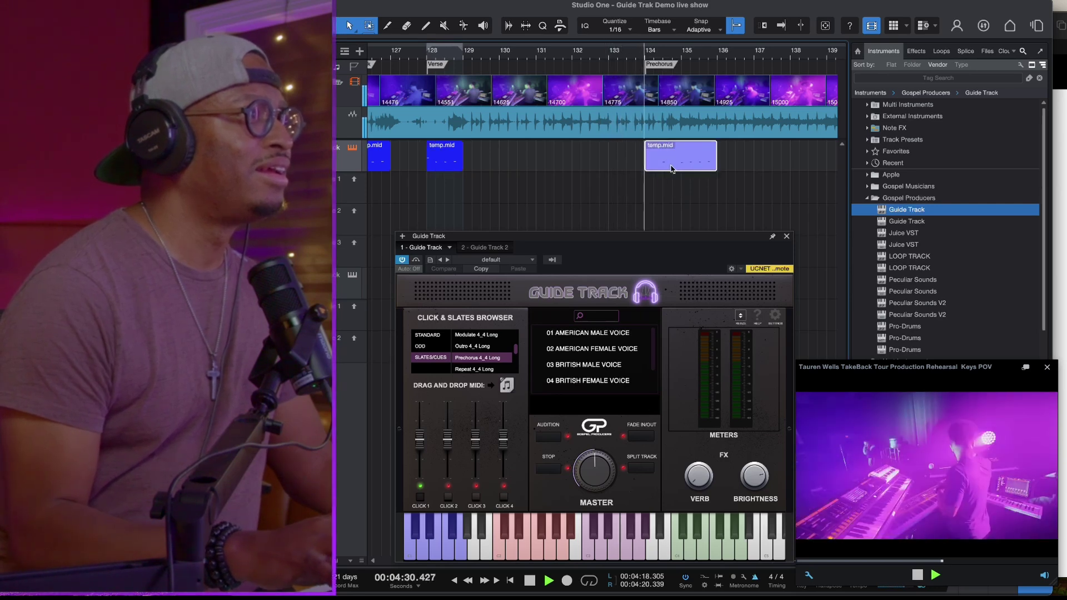
key(space)
drag(676, 170, 643, 160)
- Review the section markers and placed guide cues across the whole song, from its later sections back to the start
key(w)
key(w)
key(w)
key(w)
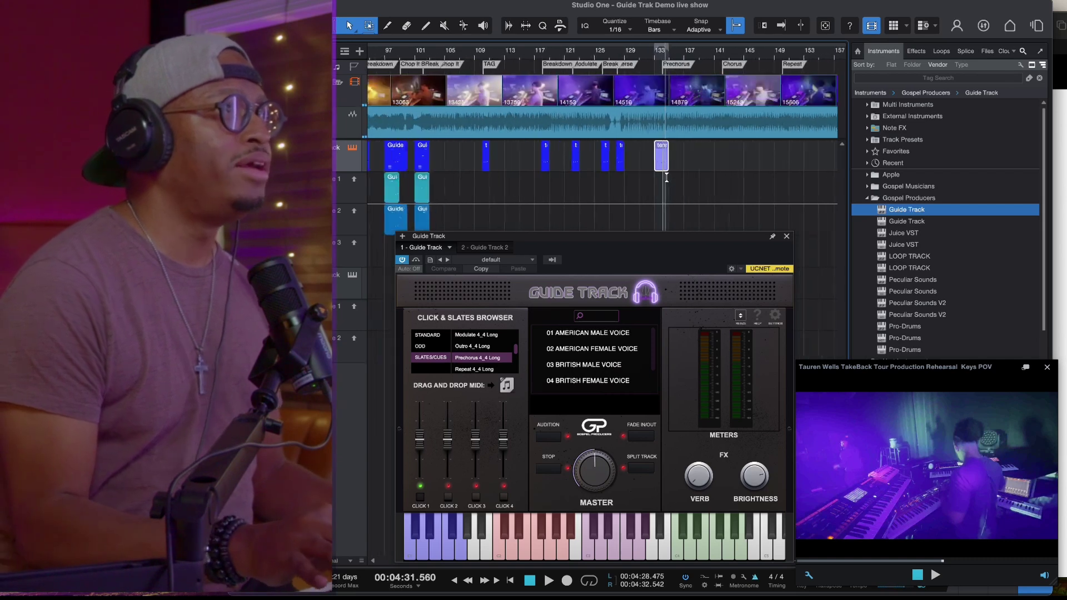
scroll(666, 177, right, 3)
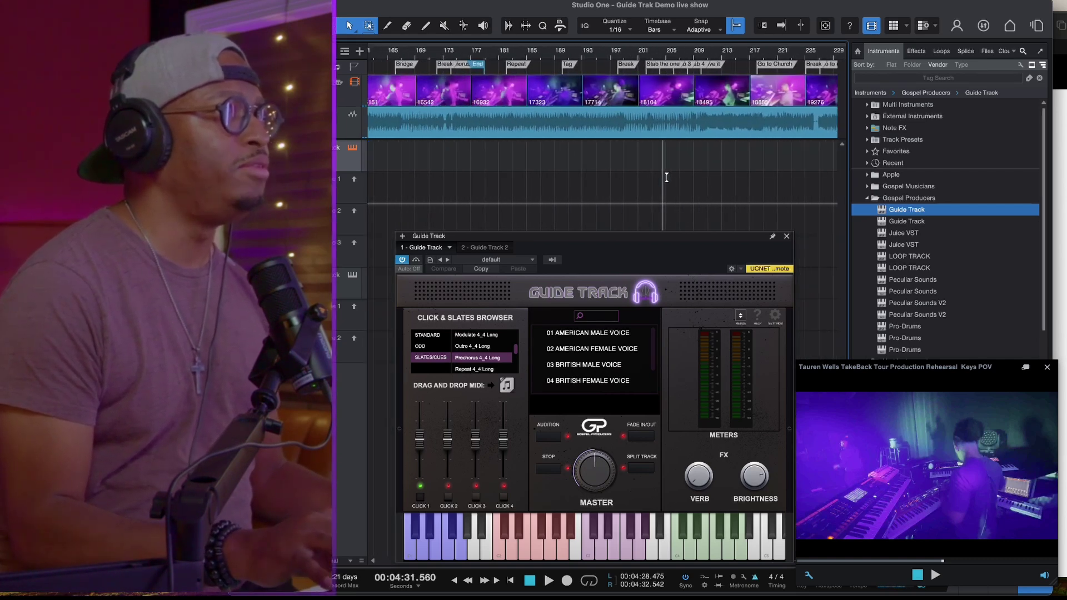
scroll(666, 177, left, 20)
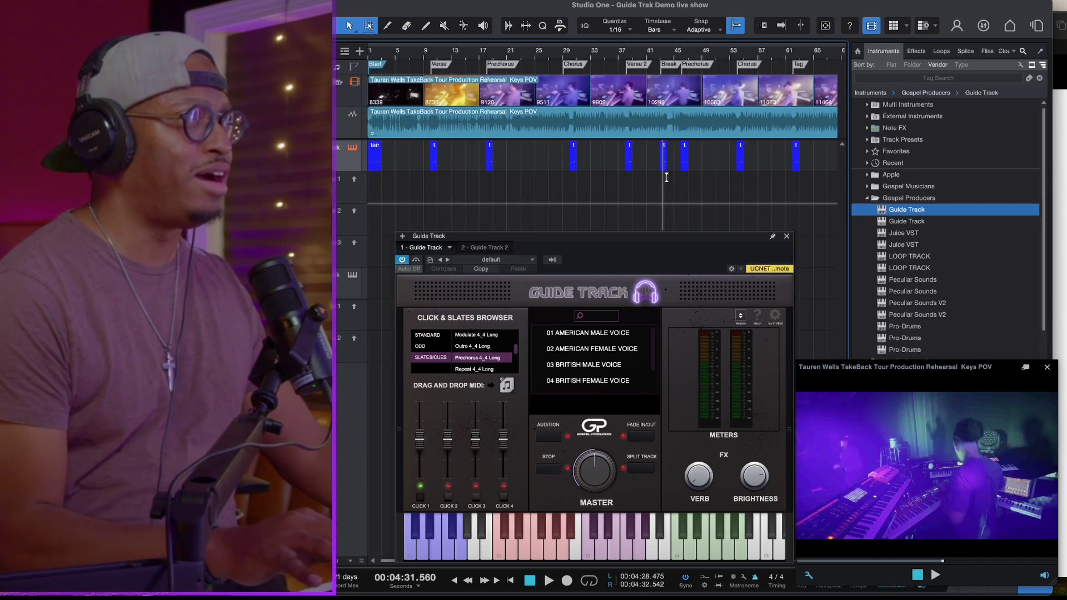